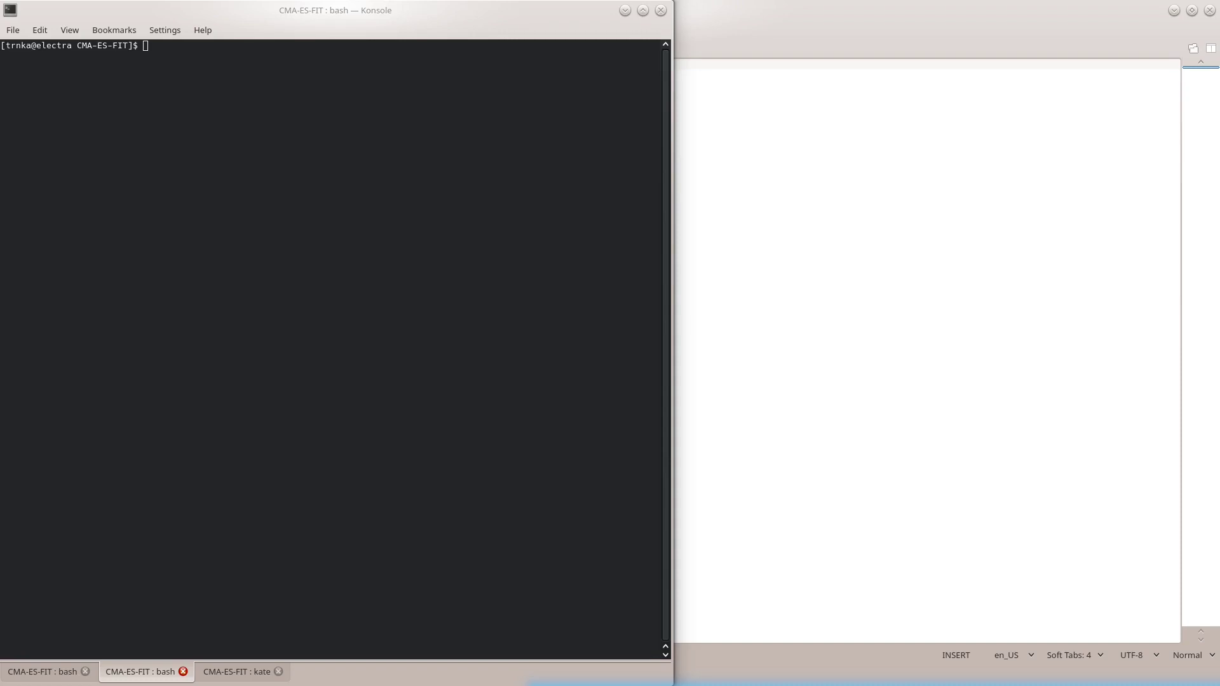
Step: Run adftrain at the Konsole prompt to launch an empty ADFtrain window
{"action": "left_click", "coordinate": [251, 346]}
{"action": "type", "text": "adftra"}
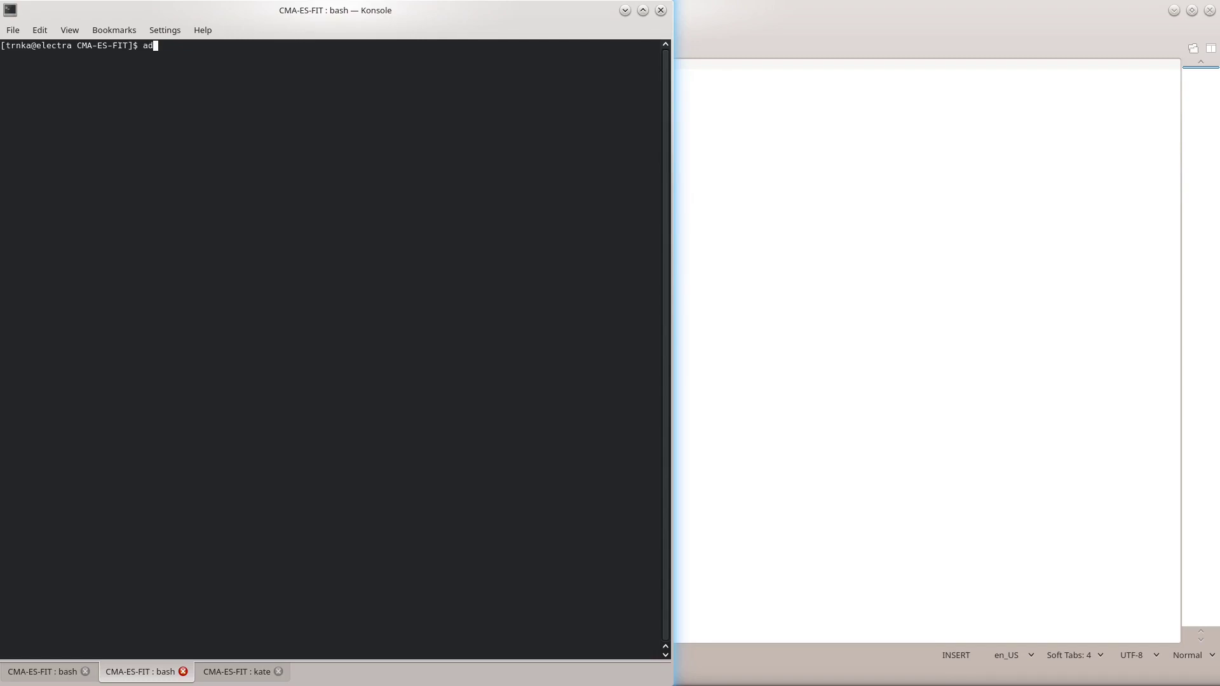
{"action": "type", "text": "in"}
{"action": "key", "text": "Return"}
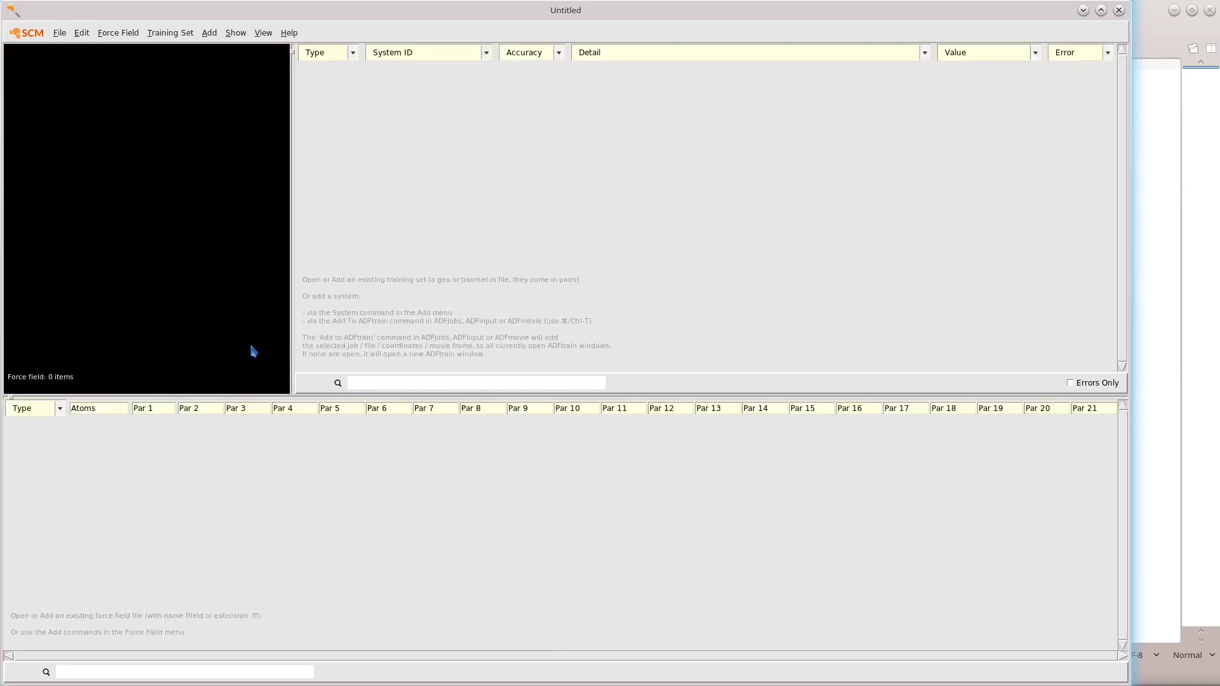
Step: Maximize ADFtrain and load the params file from the training_data folder
{"action": "left_click", "coordinate": [1101, 10]}
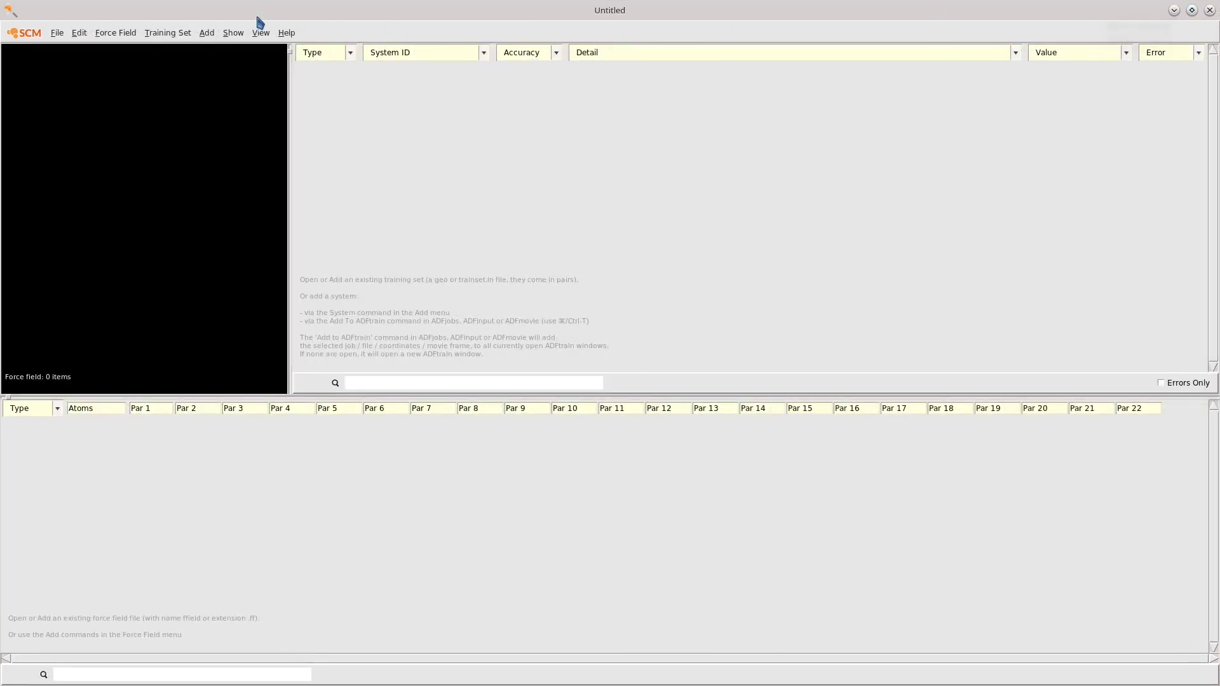
{"action": "left_click", "coordinate": [57, 32]}
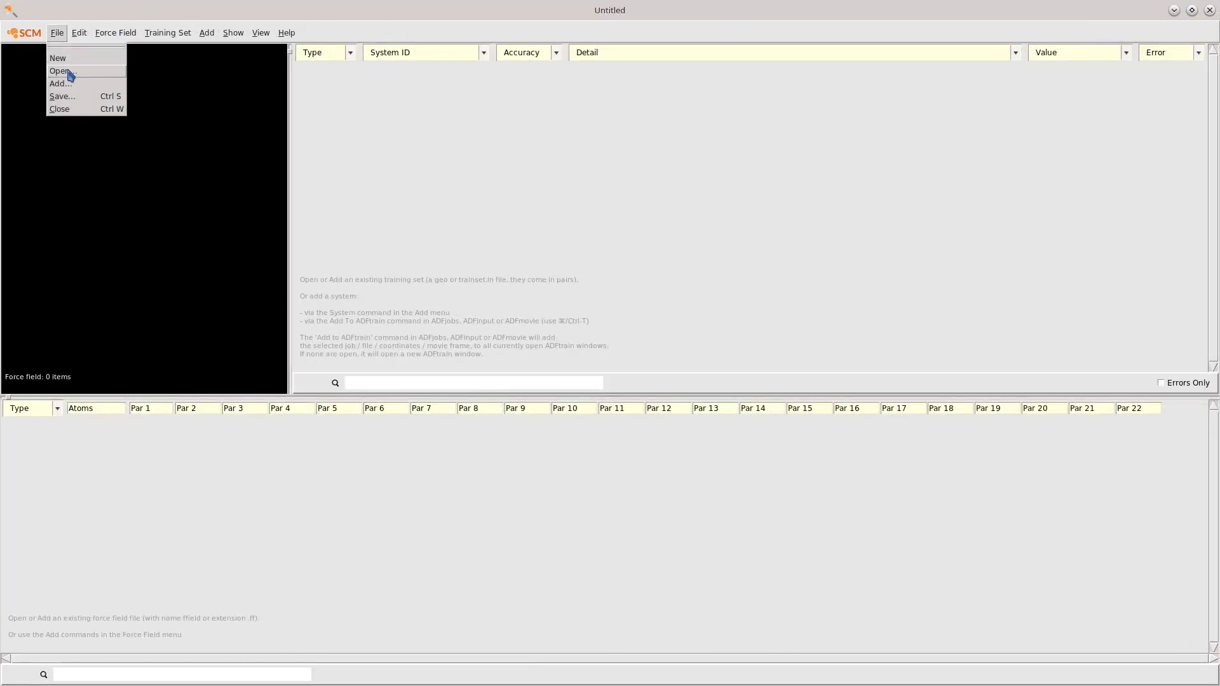
{"action": "left_click", "coordinate": [70, 72]}
{"action": "left_click", "coordinate": [471, 387]}
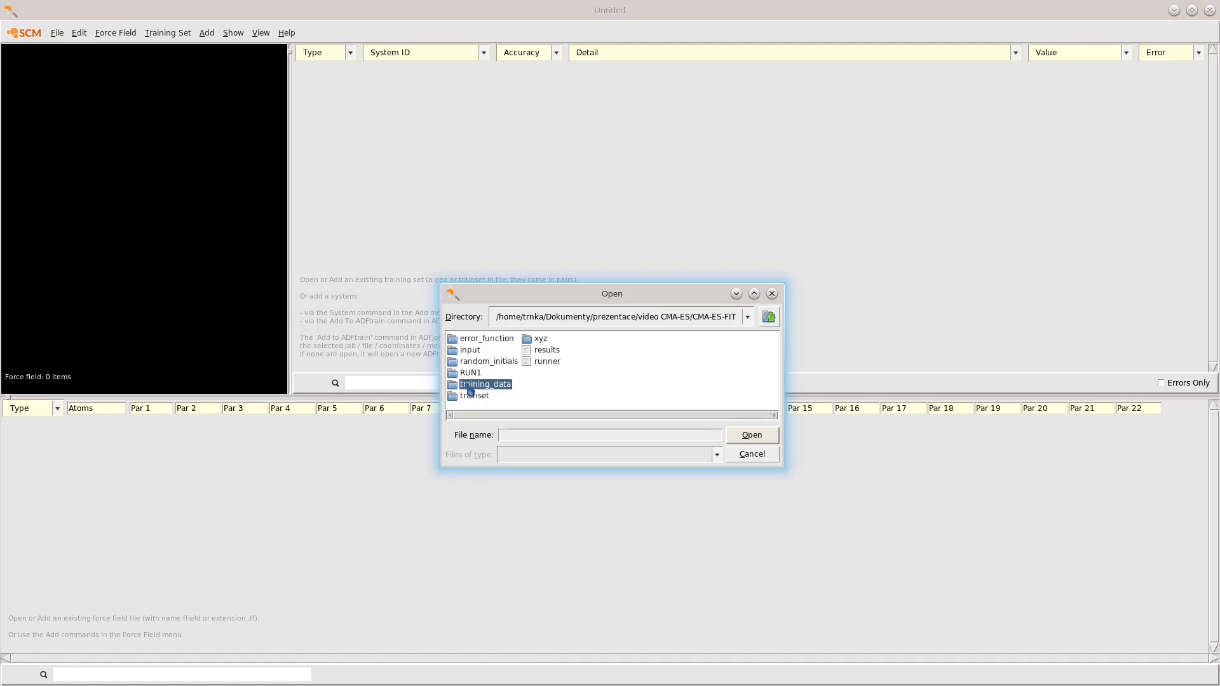
{"action": "double_click", "coordinate": [470, 384]}
{"action": "left_click", "coordinate": [477, 362]}
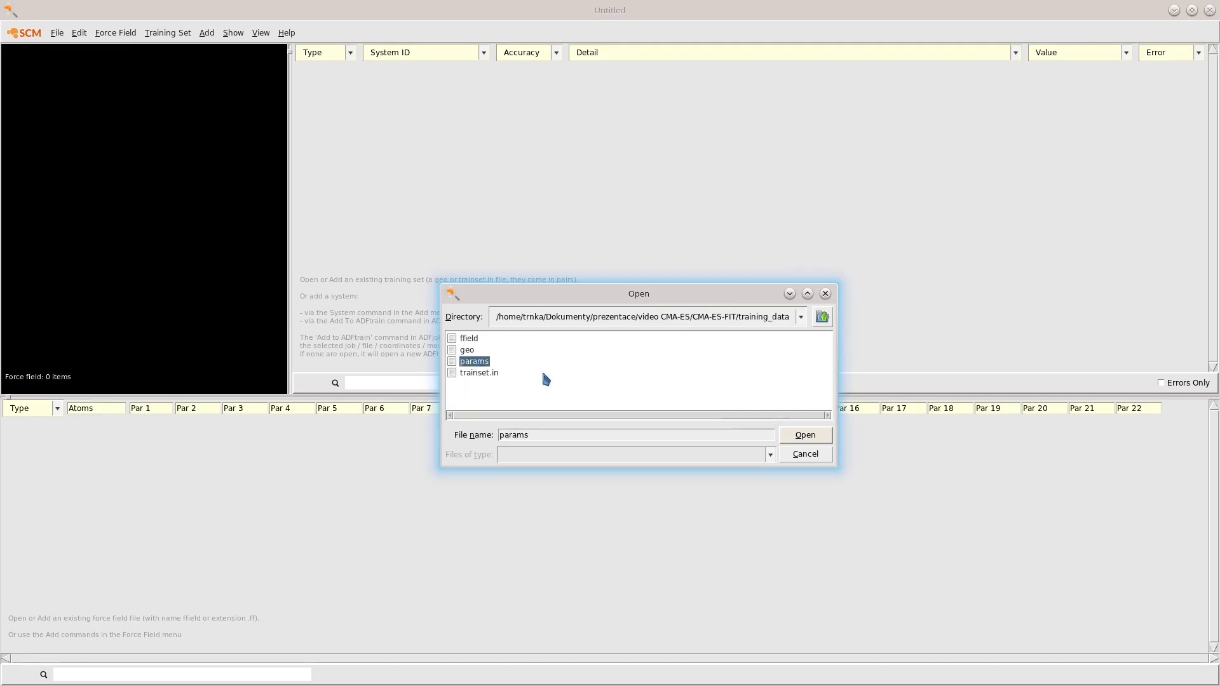
{"action": "left_click", "coordinate": [804, 434]}
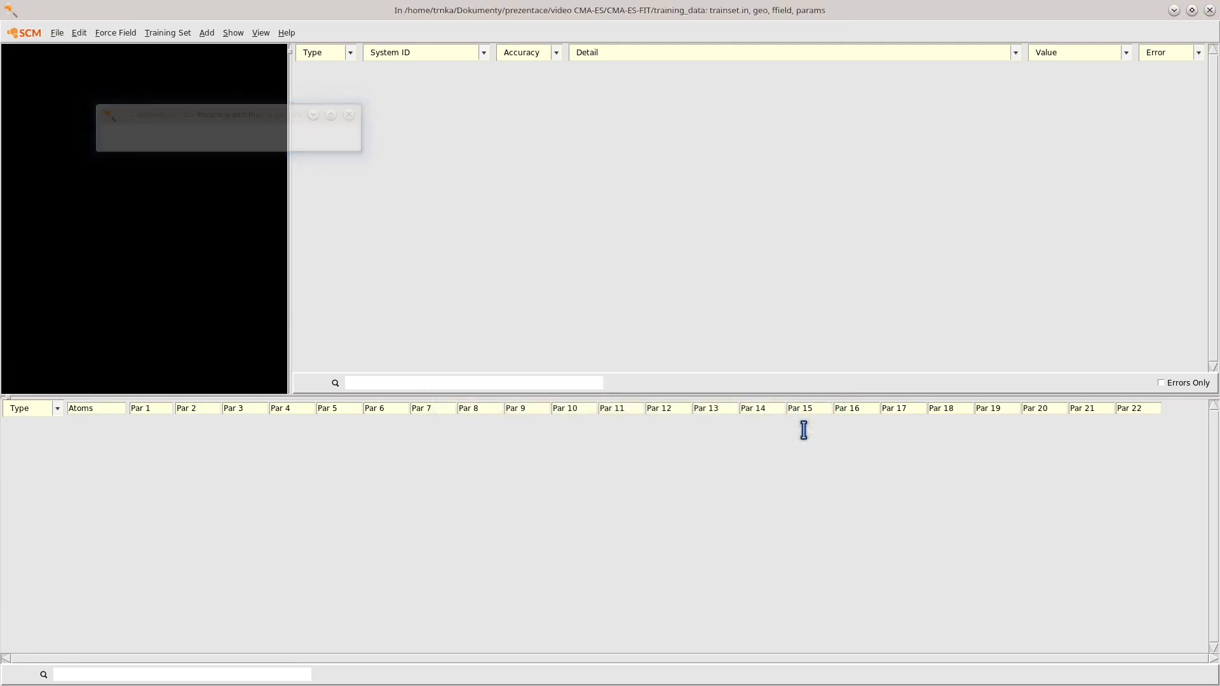
Step: Enable Errors Only to list just the 31 systems with errors
{"action": "left_click", "coordinate": [1181, 385]}
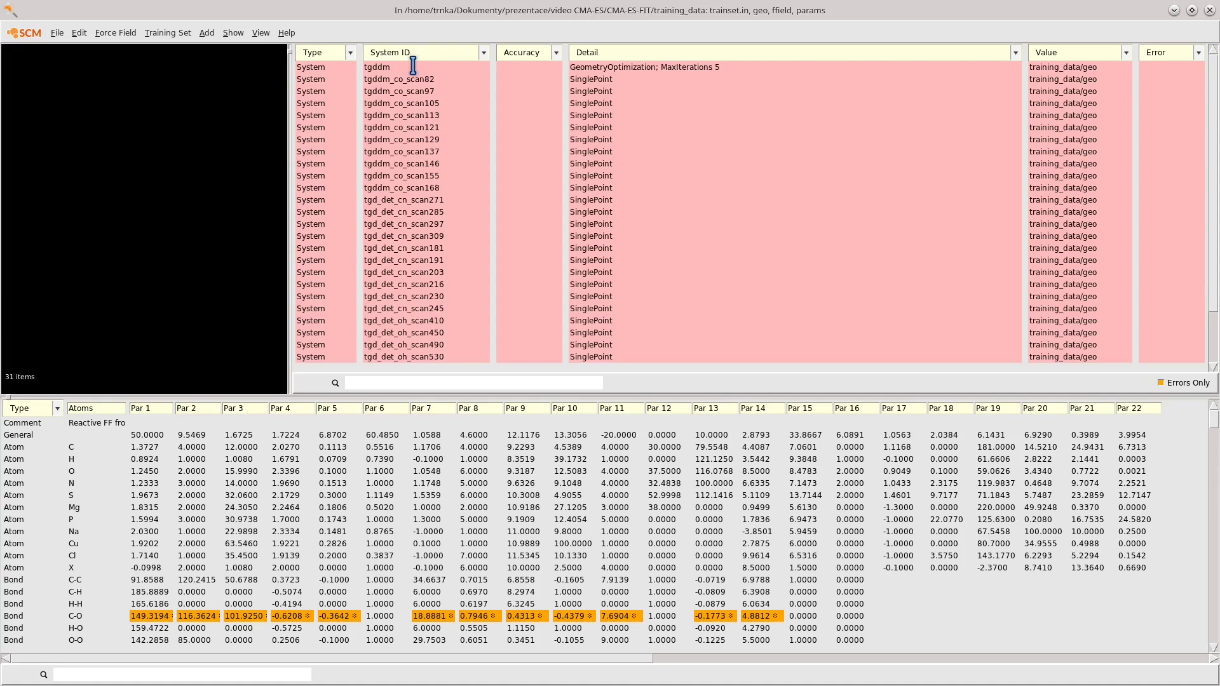
{"action": "mouse_move", "coordinate": [414, 64]}
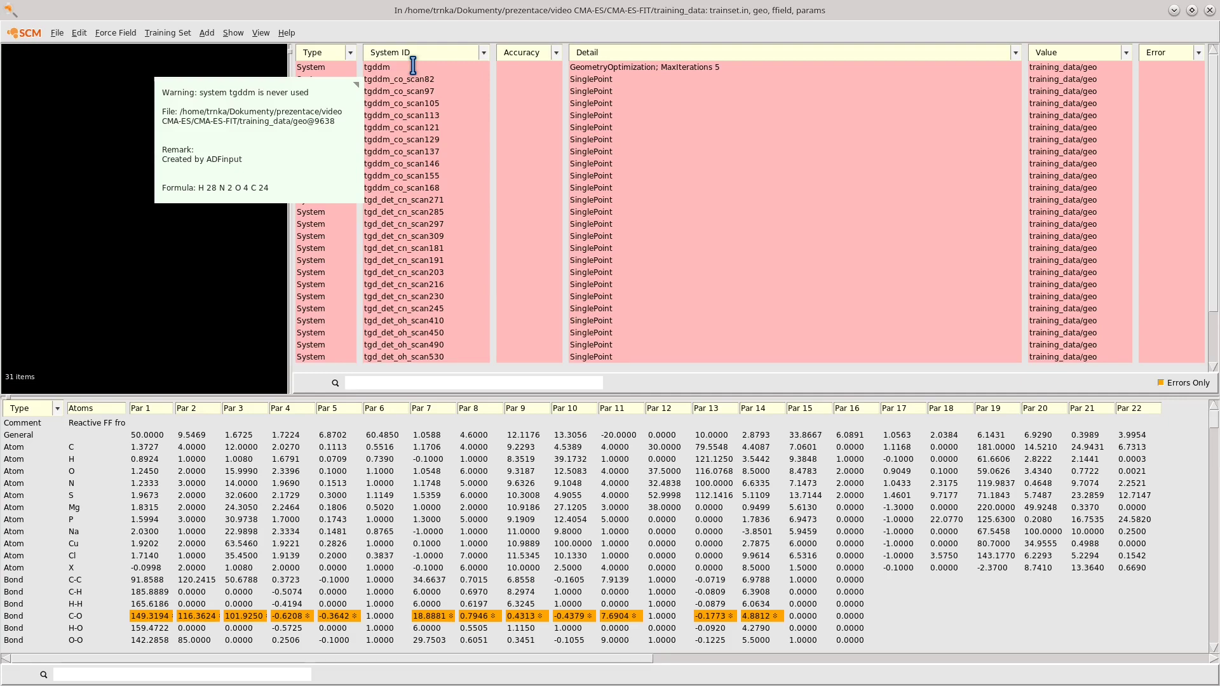
{"action": "left_click", "coordinate": [168, 32]}
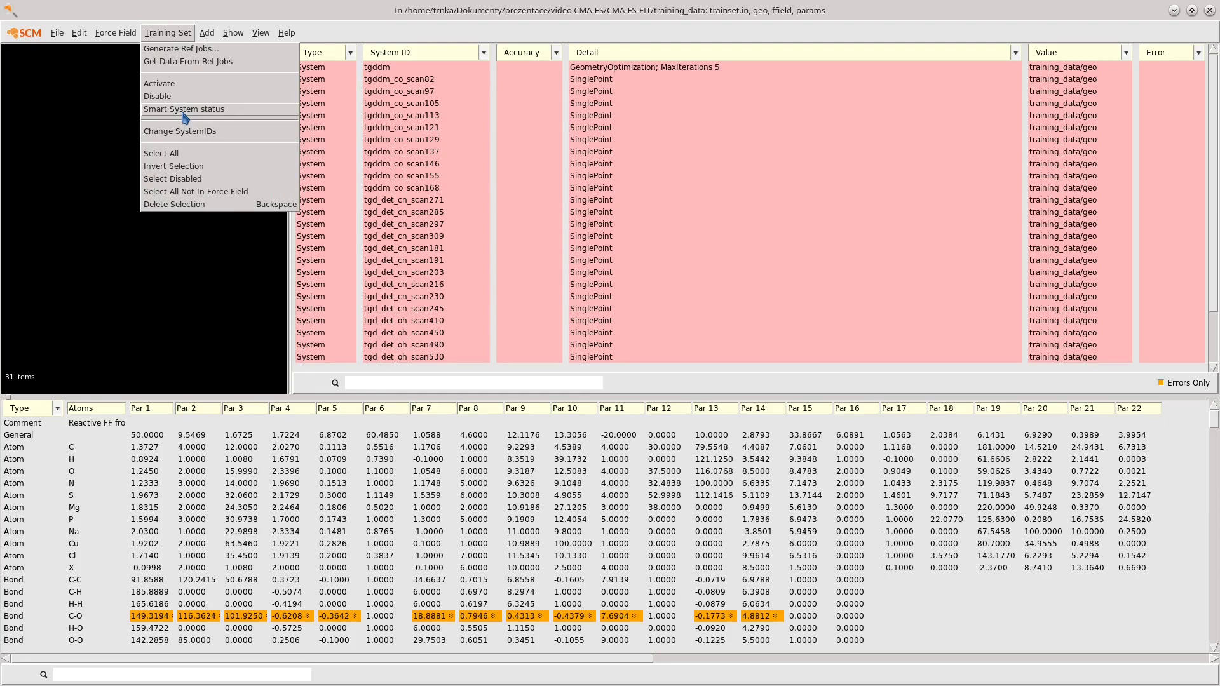
Step: Fix the never-used system statuses, show all 709 entries, then filter to the 333 Angles
{"action": "left_click", "coordinate": [183, 110]}
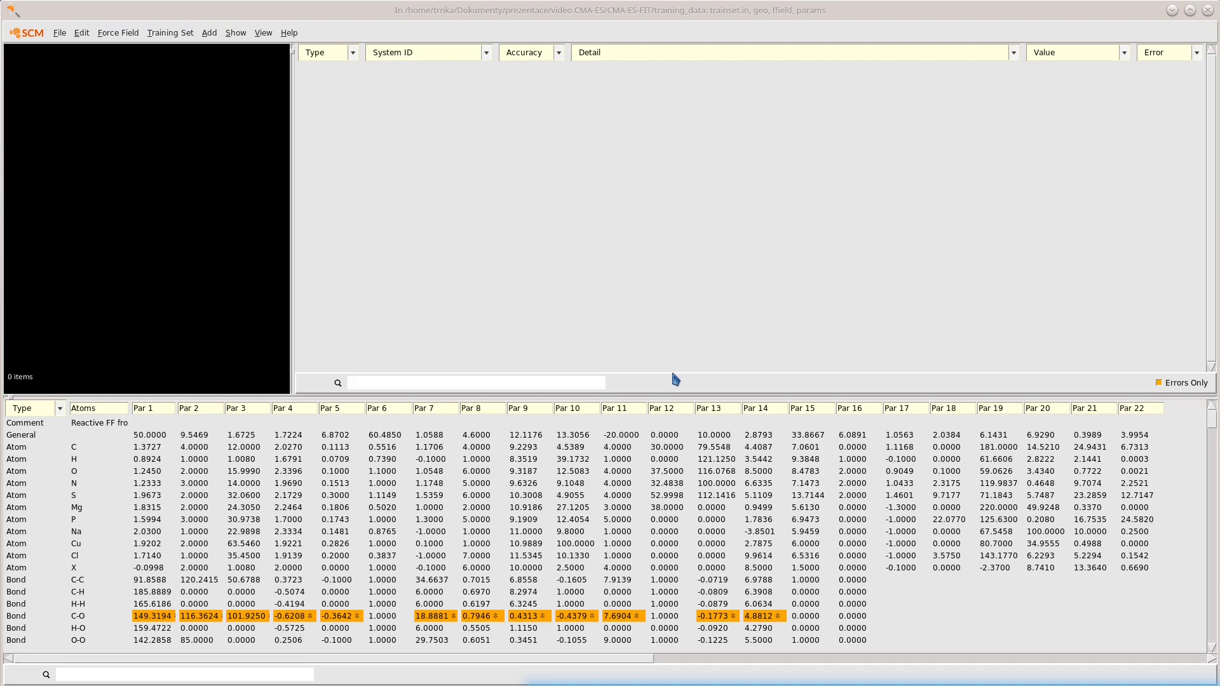
{"action": "left_click", "coordinate": [1176, 383]}
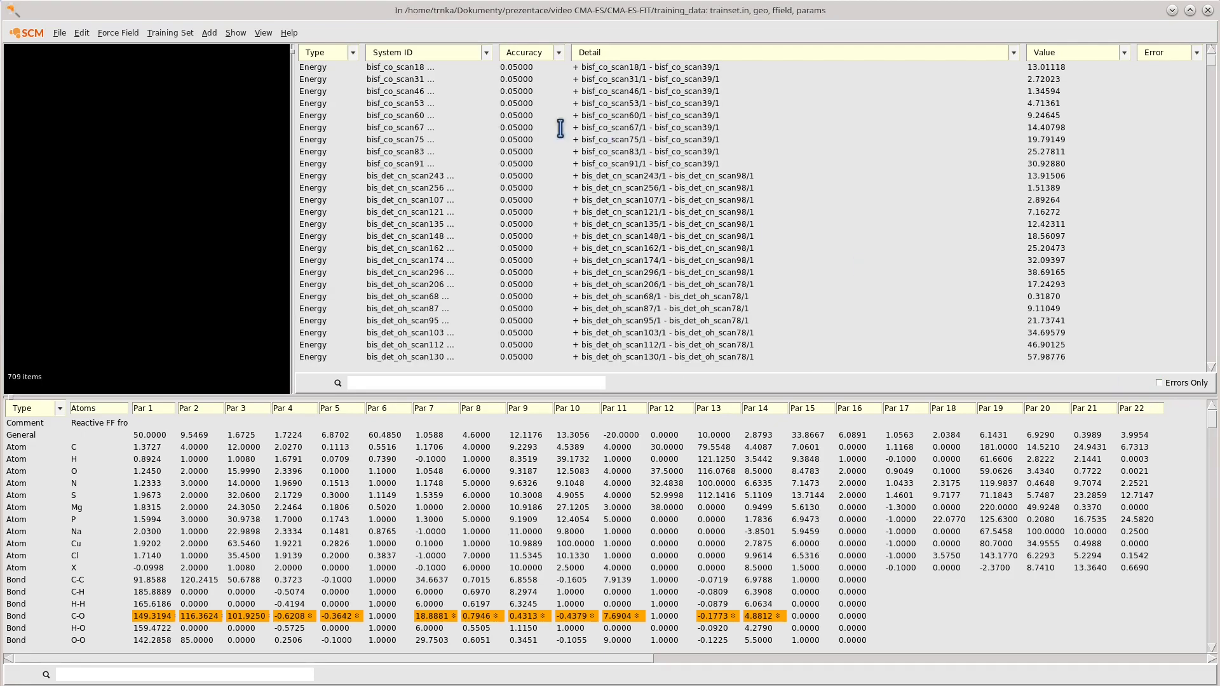
{"action": "left_click", "coordinate": [352, 52]}
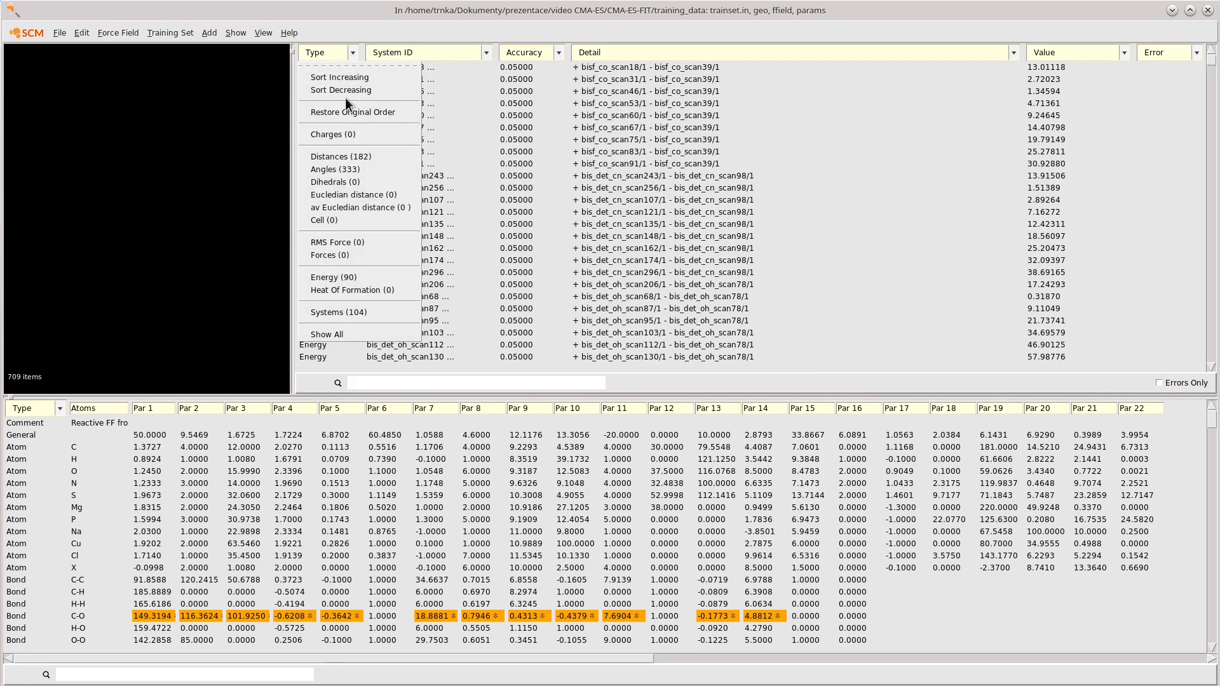
{"action": "left_click", "coordinate": [327, 170]}
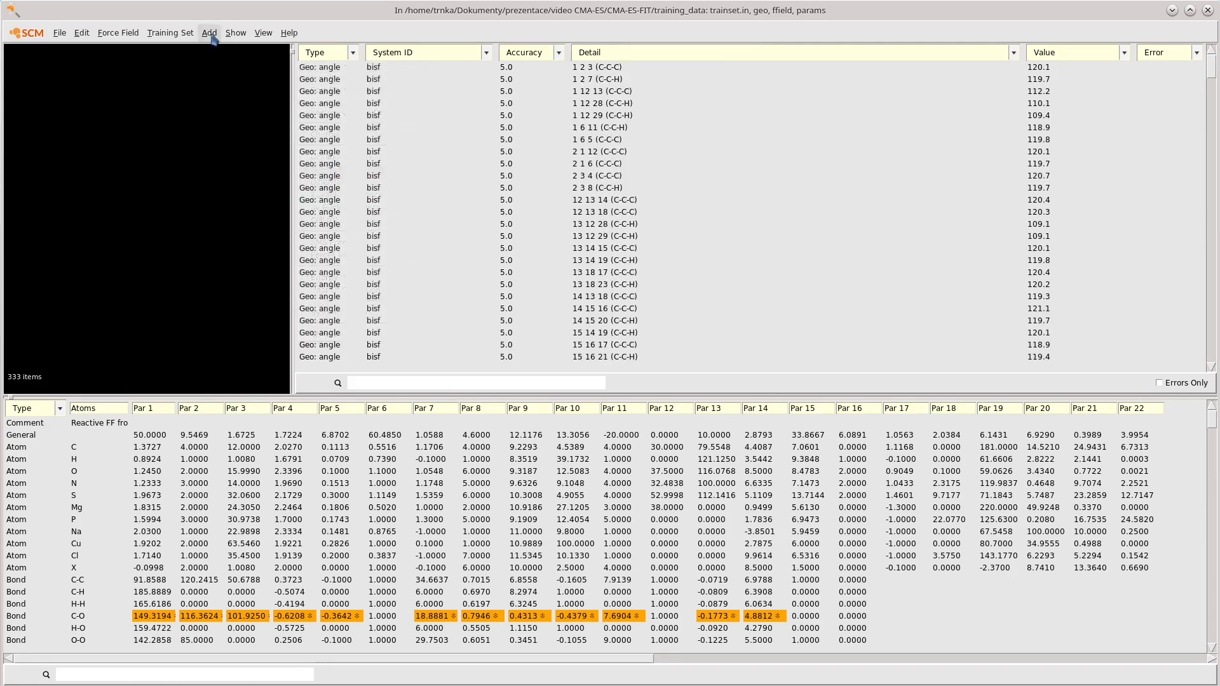
Step: Select all 333 angle entries and disable them
{"action": "left_click", "coordinate": [178, 35]}
{"action": "left_click", "coordinate": [180, 155]}
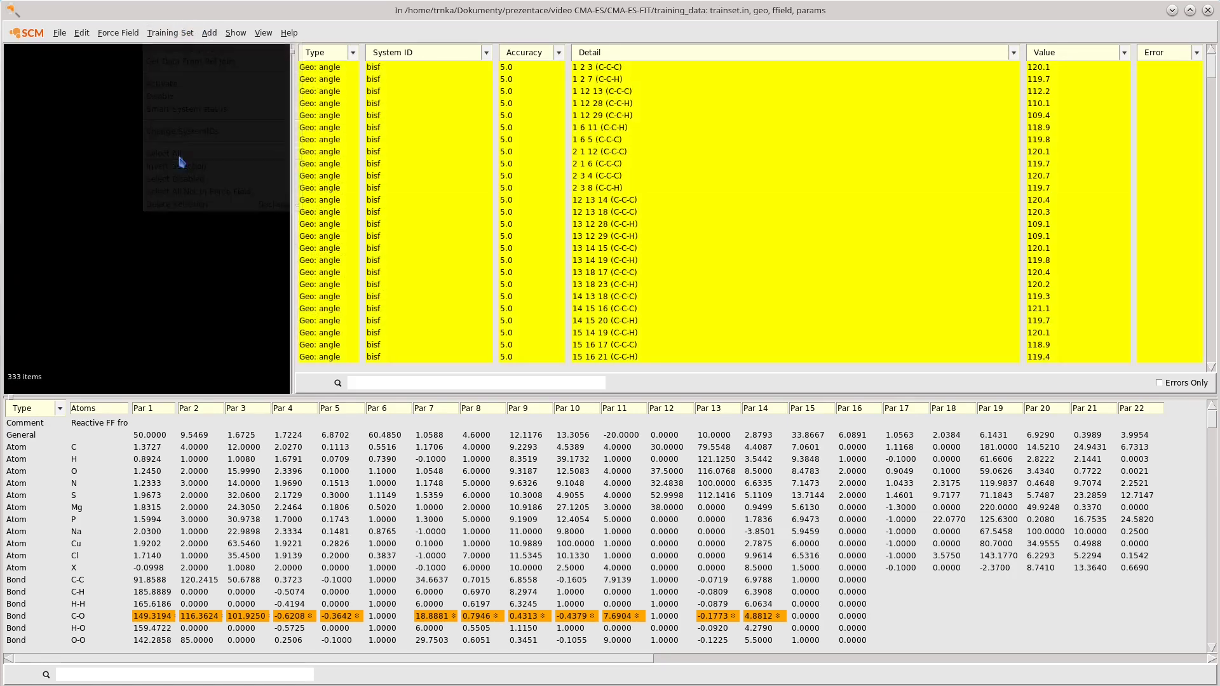
{"action": "left_click", "coordinate": [183, 36]}
{"action": "left_click", "coordinate": [172, 99]}
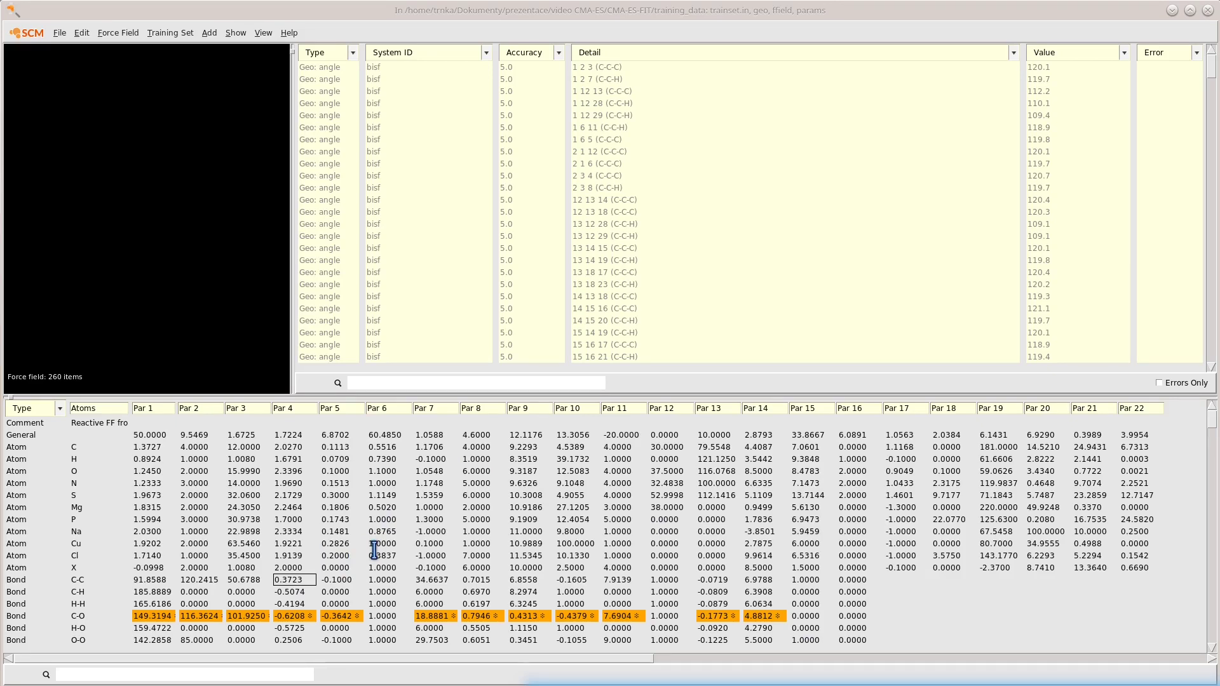
Step: Inspect the C-C p_be1 optimization settings and select bond parameters Par 4 to Par 15
{"action": "left_click", "coordinate": [289, 580]}
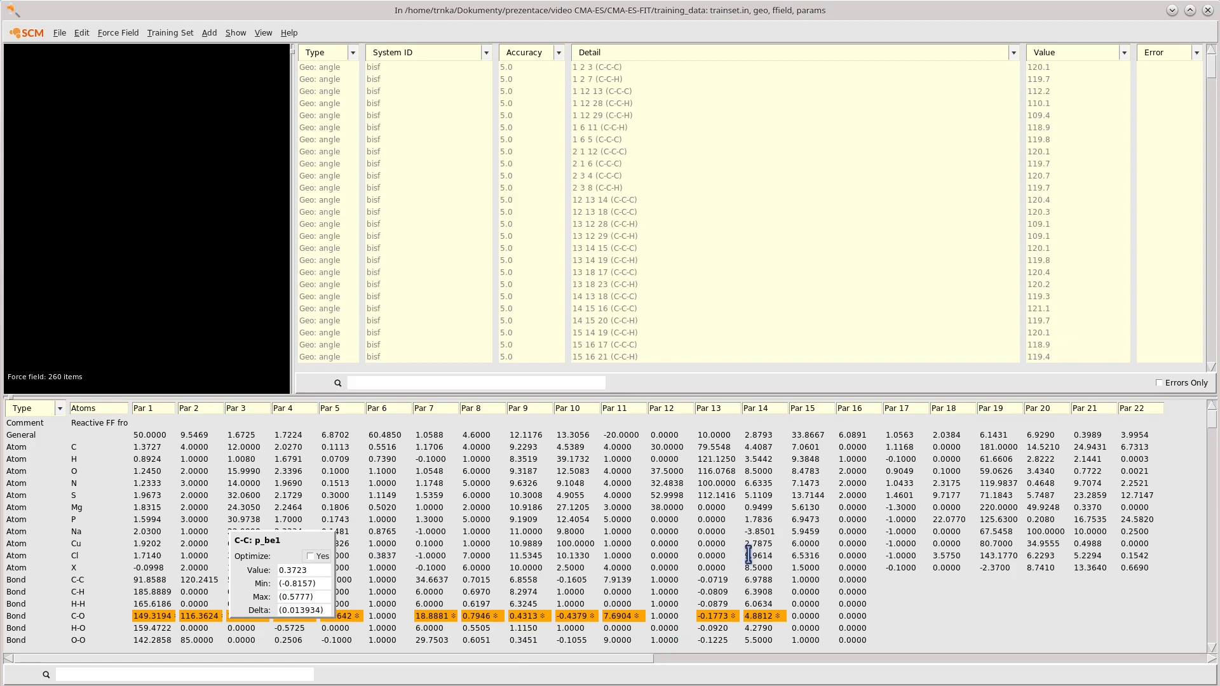
{"action": "left_click", "coordinate": [819, 581]}
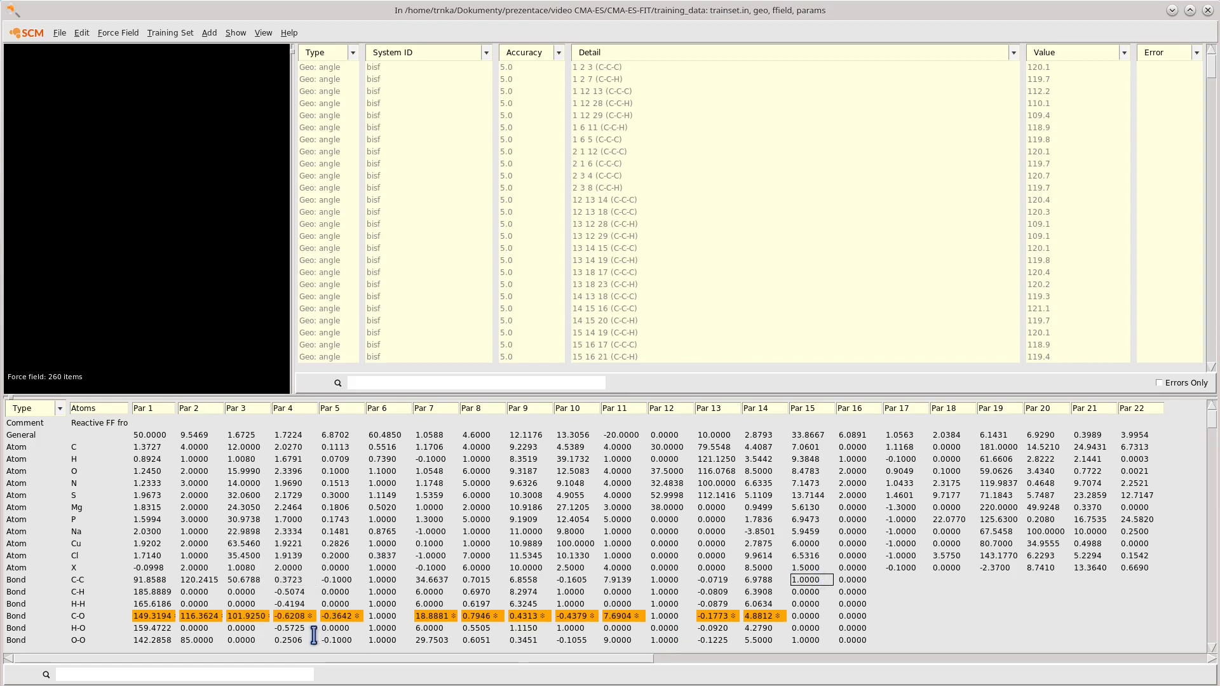
{"action": "left_click", "coordinate": [289, 629], "text": "shift"}
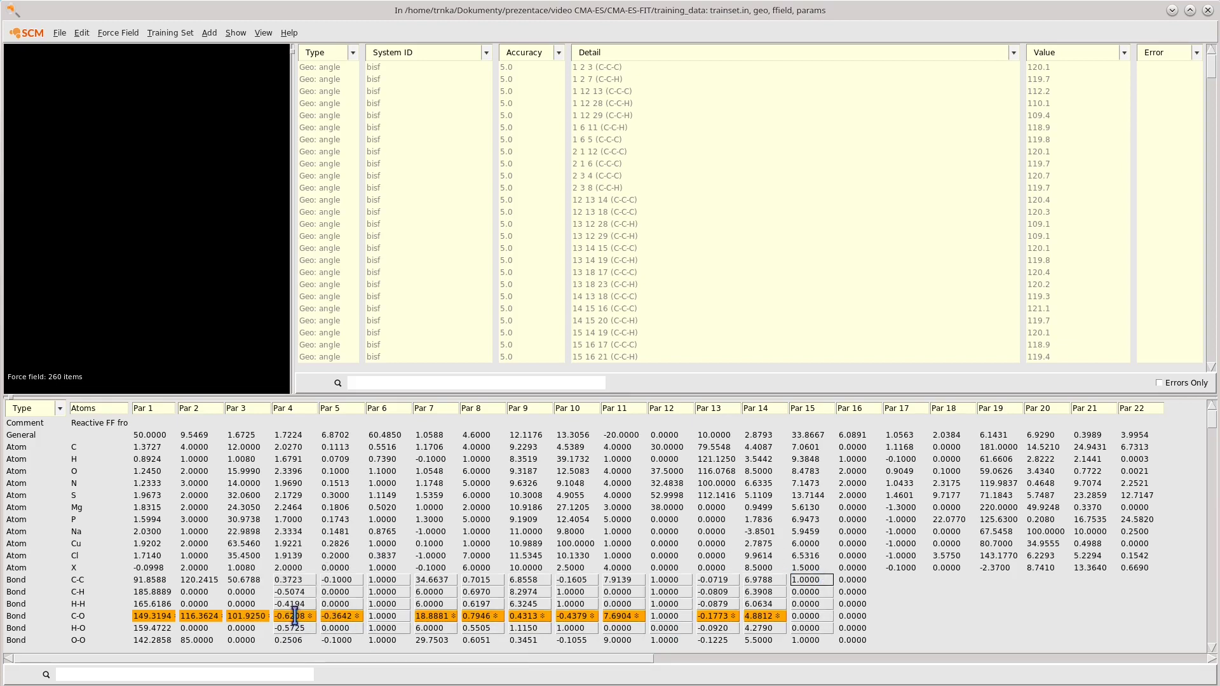
Step: Untoggle H-N Par 2 and Par 3 from optimization in the force-field table
{"action": "mouse_move", "coordinate": [295, 617]}
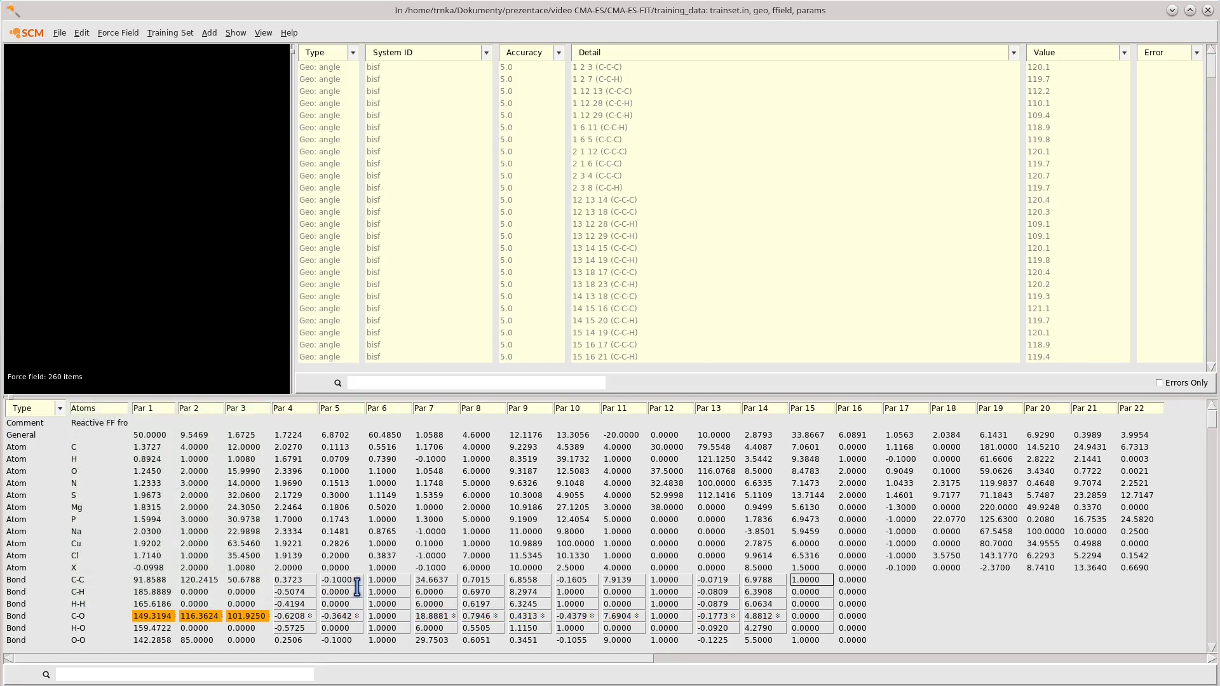
{"action": "scroll", "coordinate": [357, 587], "scroll_direction": "down", "scroll_amount": 2}
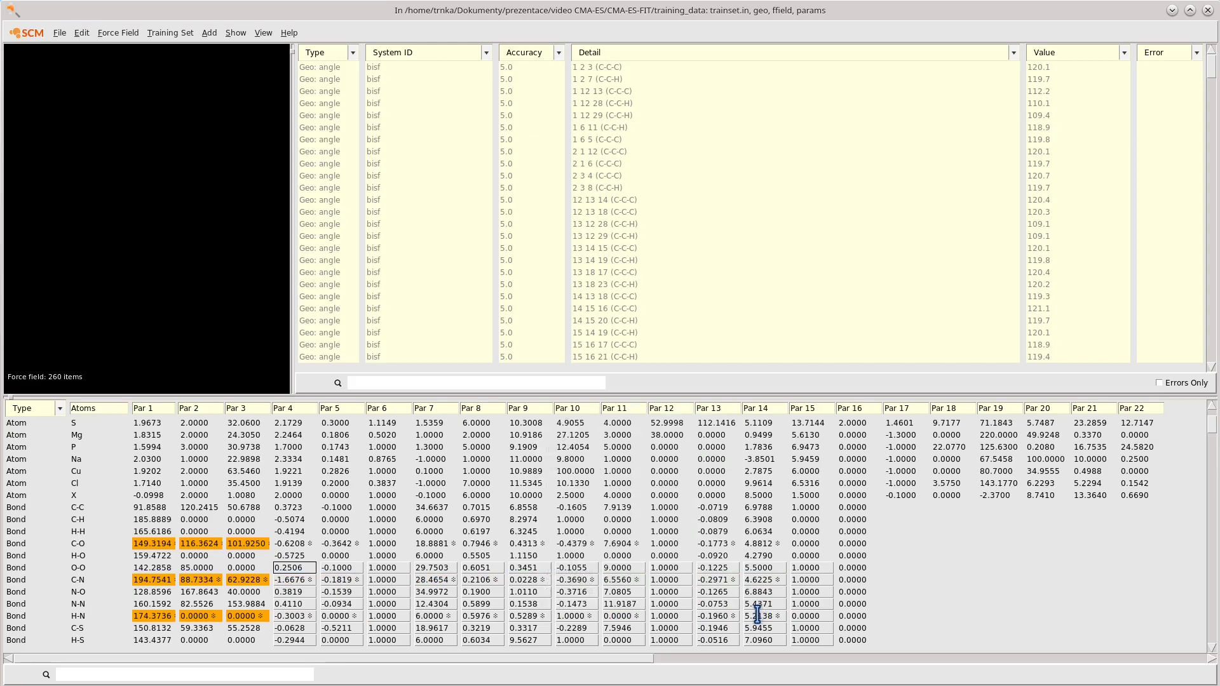
{"action": "scroll", "coordinate": [761, 518], "scroll_direction": "down", "scroll_amount": 6}
{"action": "scroll", "coordinate": [761, 518], "scroll_direction": "down", "scroll_amount": 15}
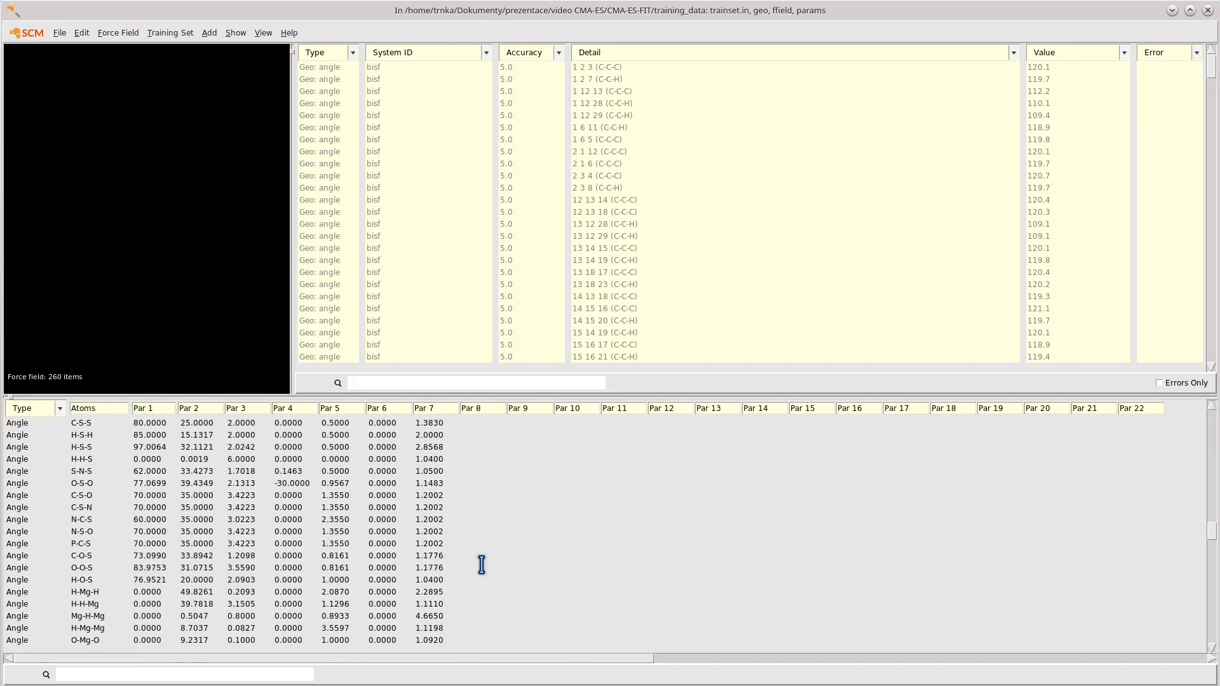
{"action": "scroll", "coordinate": [430, 621], "scroll_direction": "down", "scroll_amount": 10}
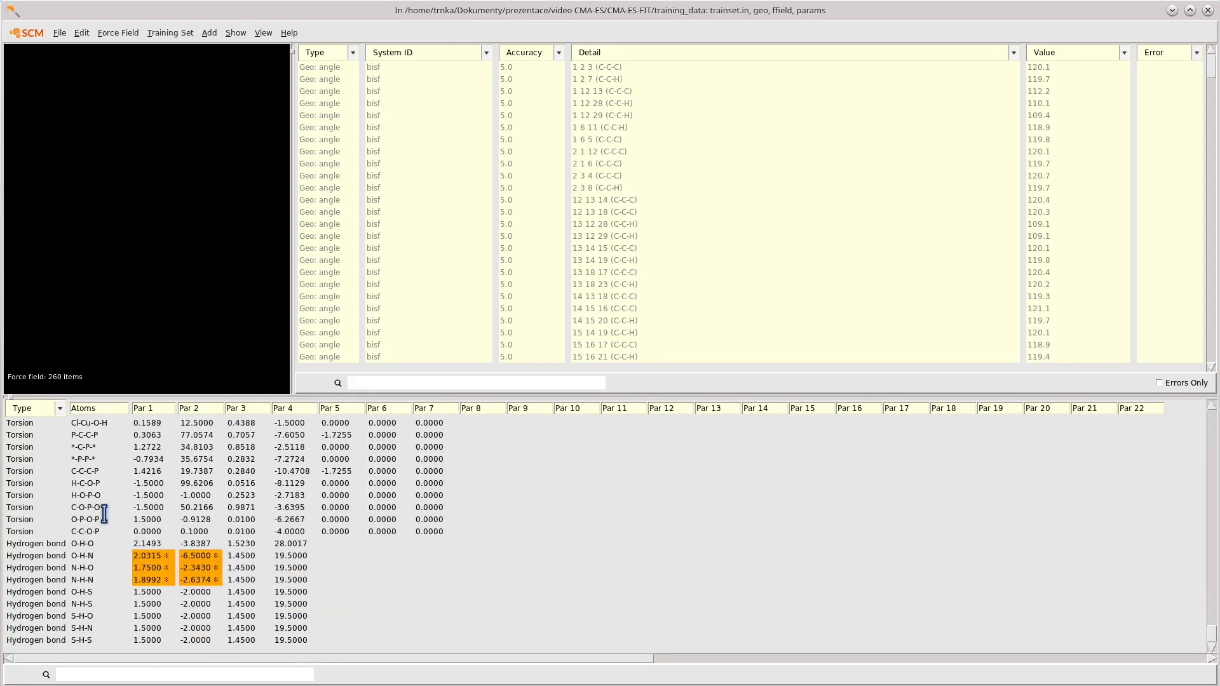
{"action": "scroll", "coordinate": [540, 578], "scroll_direction": "up", "scroll_amount": 12}
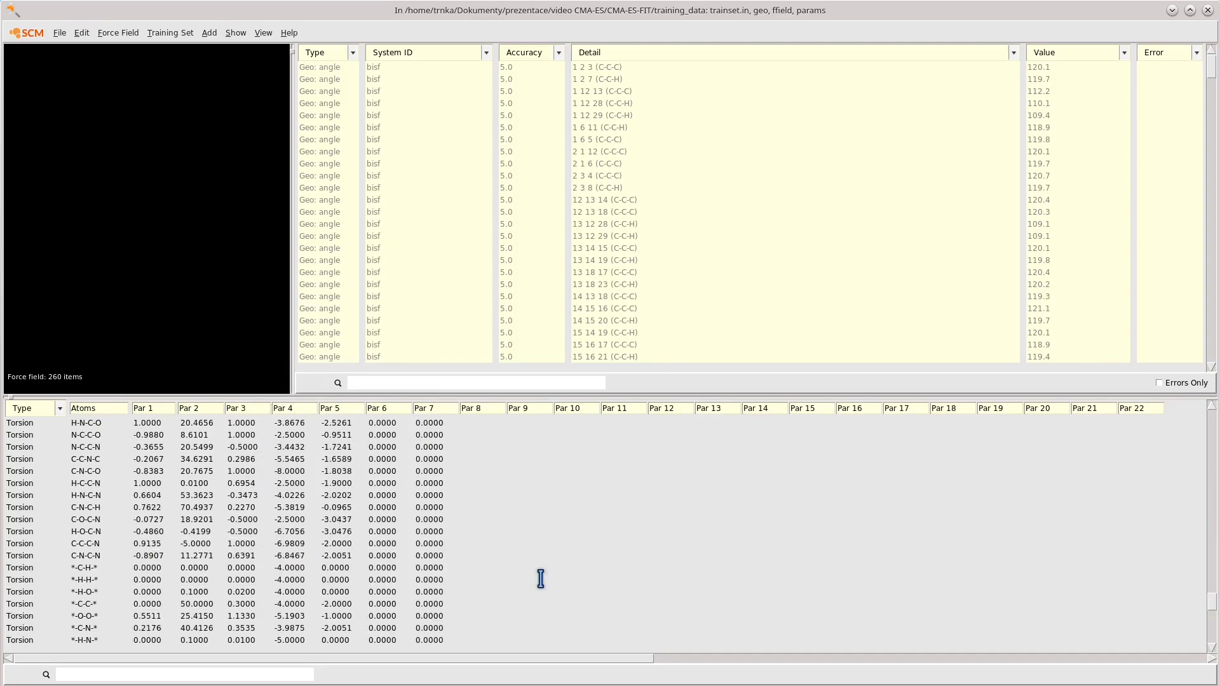
{"action": "scroll", "coordinate": [541, 579], "scroll_direction": "up", "scroll_amount": 10}
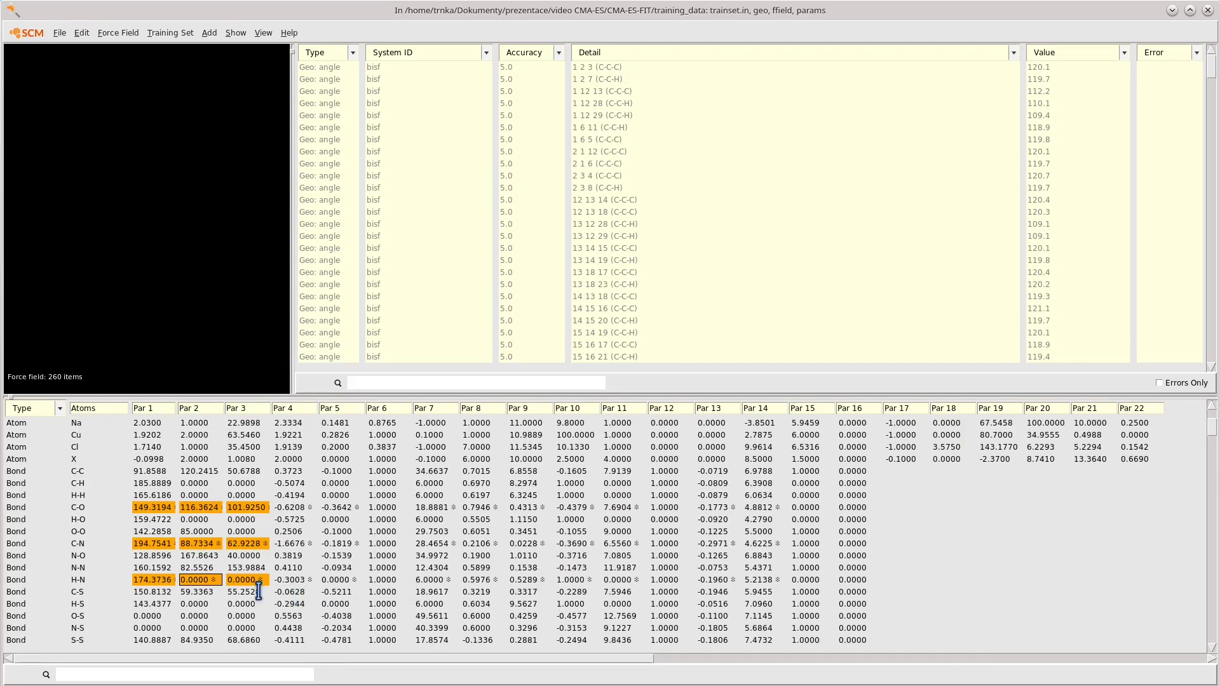
{"action": "mouse_move", "coordinate": [214, 581]}
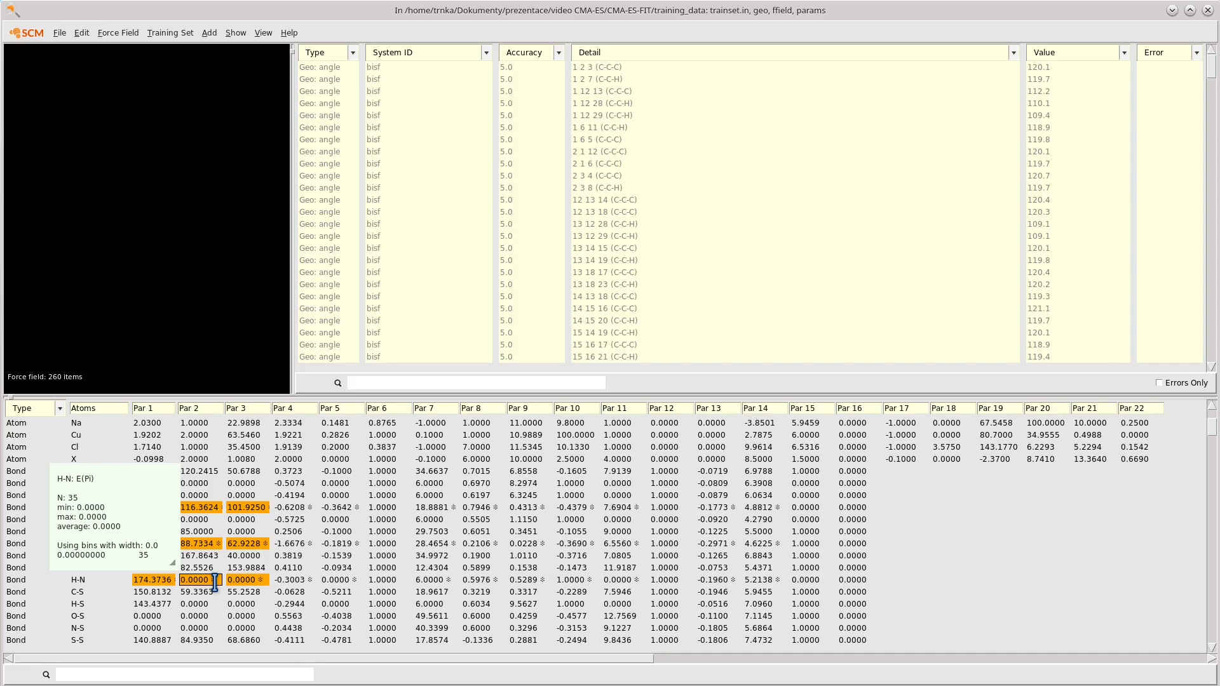
{"action": "left_click", "coordinate": [215, 581]}
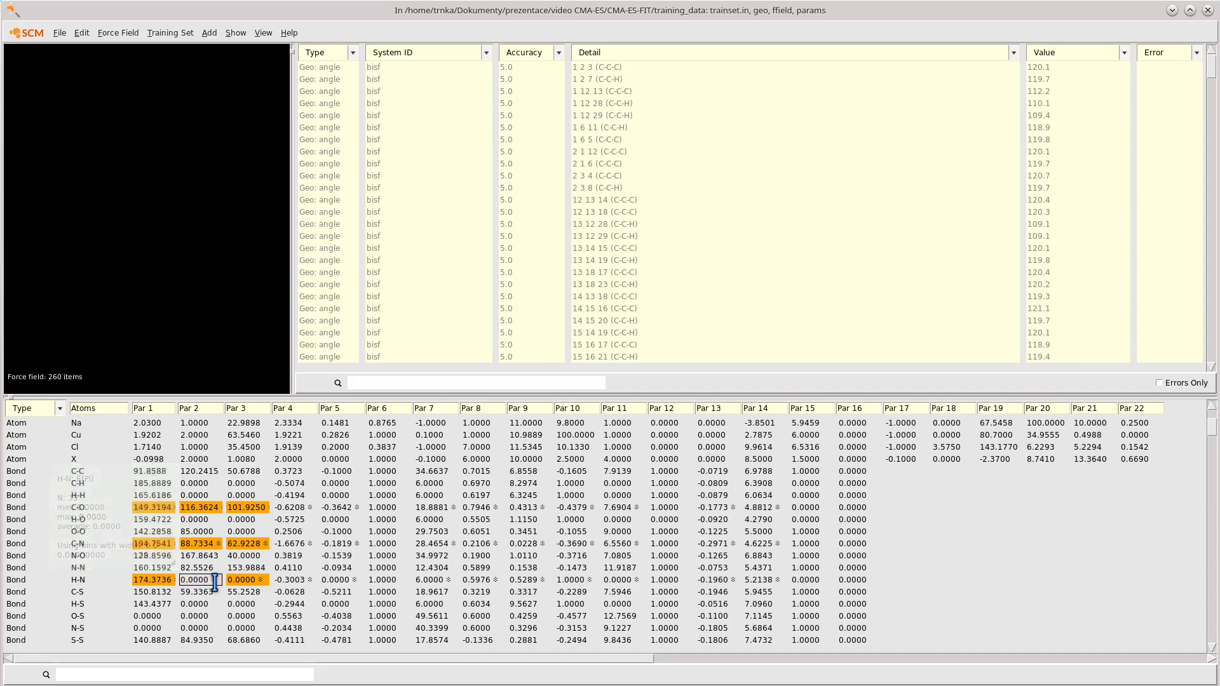
{"action": "left_click", "coordinate": [251, 579]}
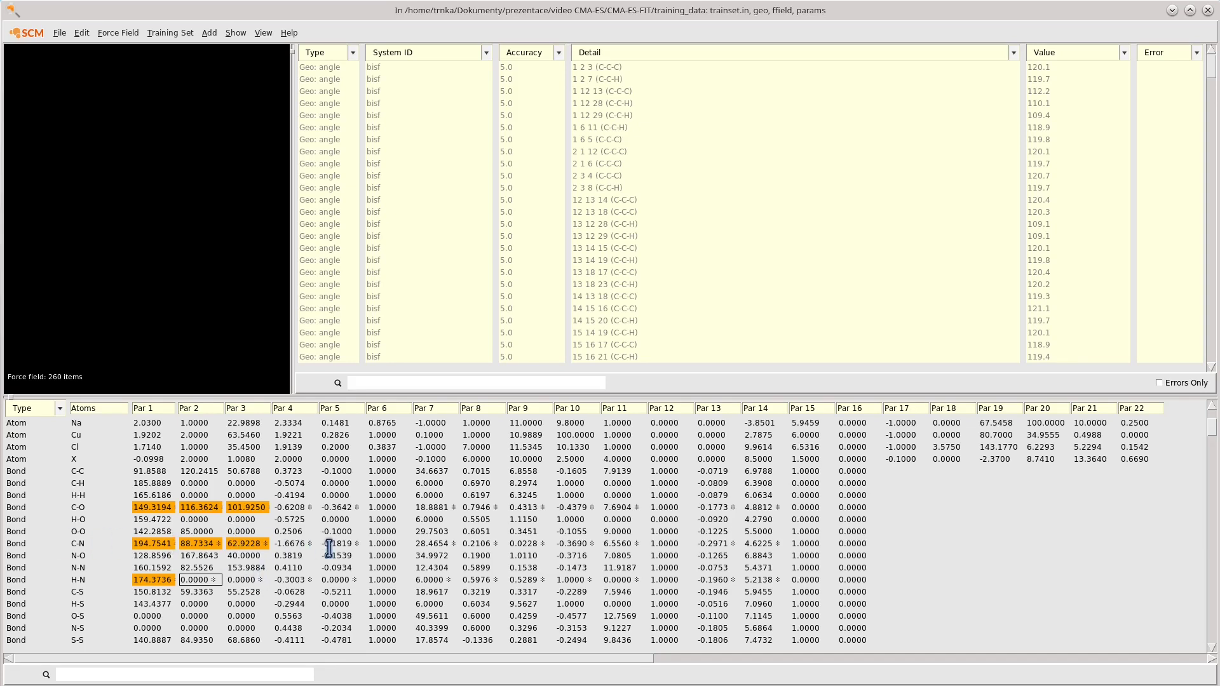
Step: Read the statistics tooltips for the C-N Par 6 and C-O Par 1 cells
{"action": "mouse_move", "coordinate": [385, 540]}
{"action": "mouse_move", "coordinate": [145, 512]}
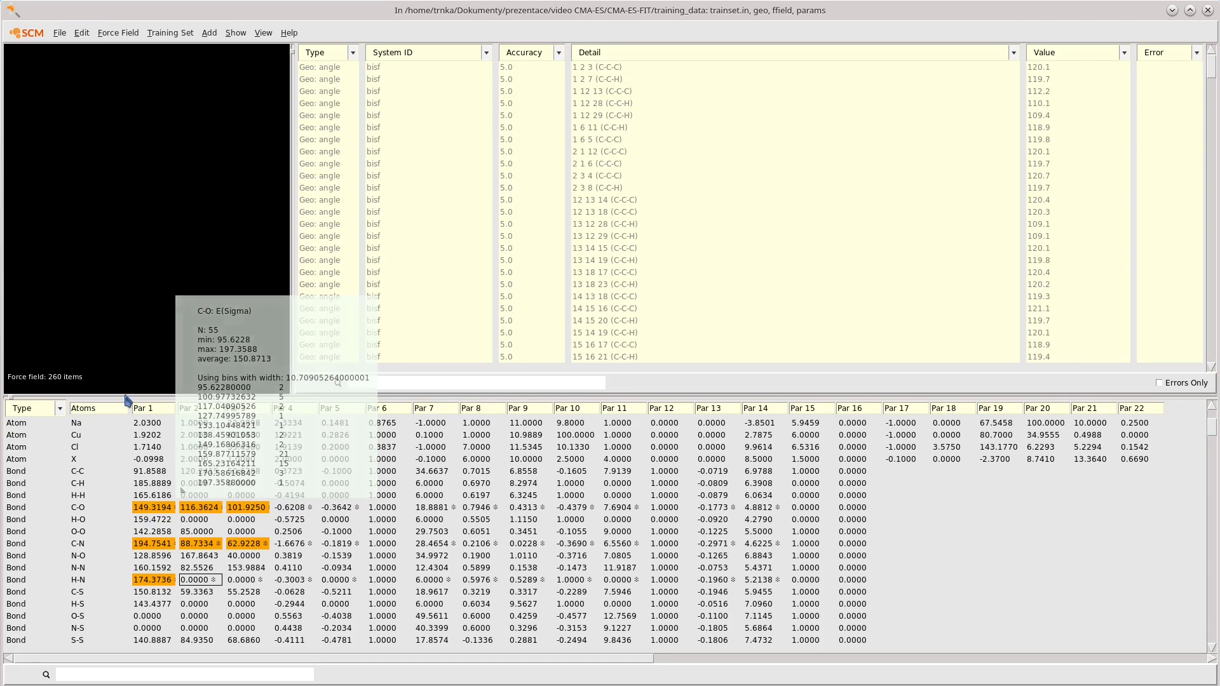
Step: Save and overwrite trainset.in, geo, ffield and params, then quit ADFtrain
{"action": "left_click", "coordinate": [61, 35]}
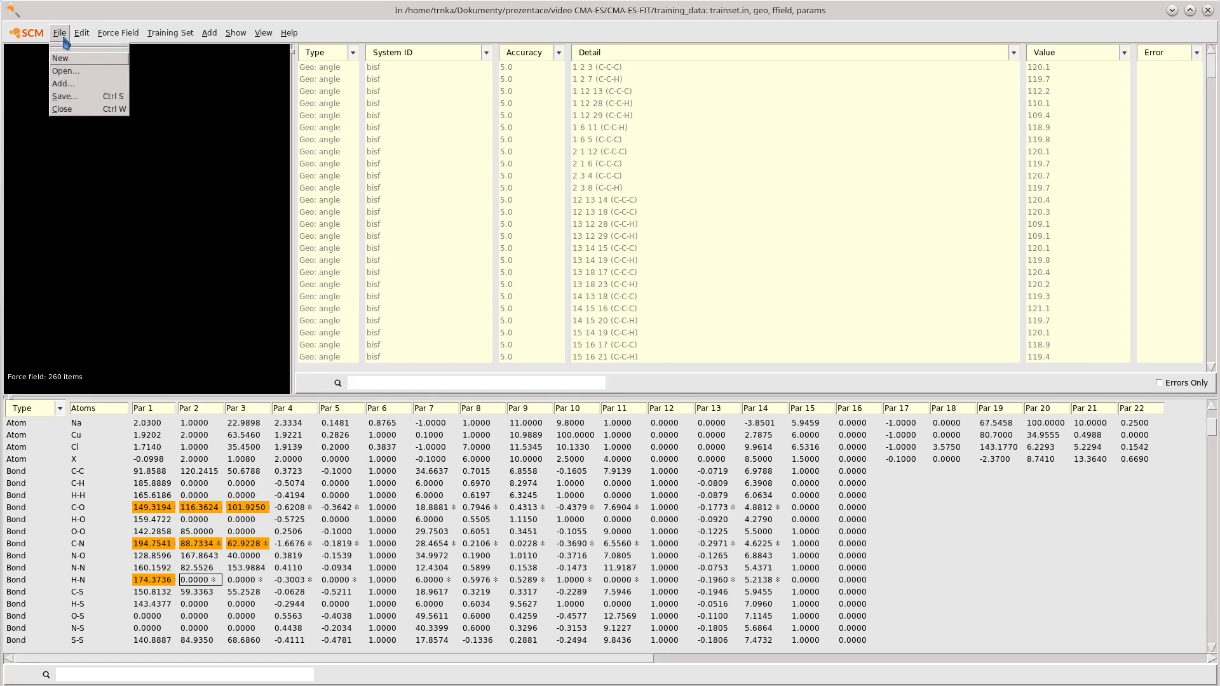
{"action": "left_click", "coordinate": [65, 96]}
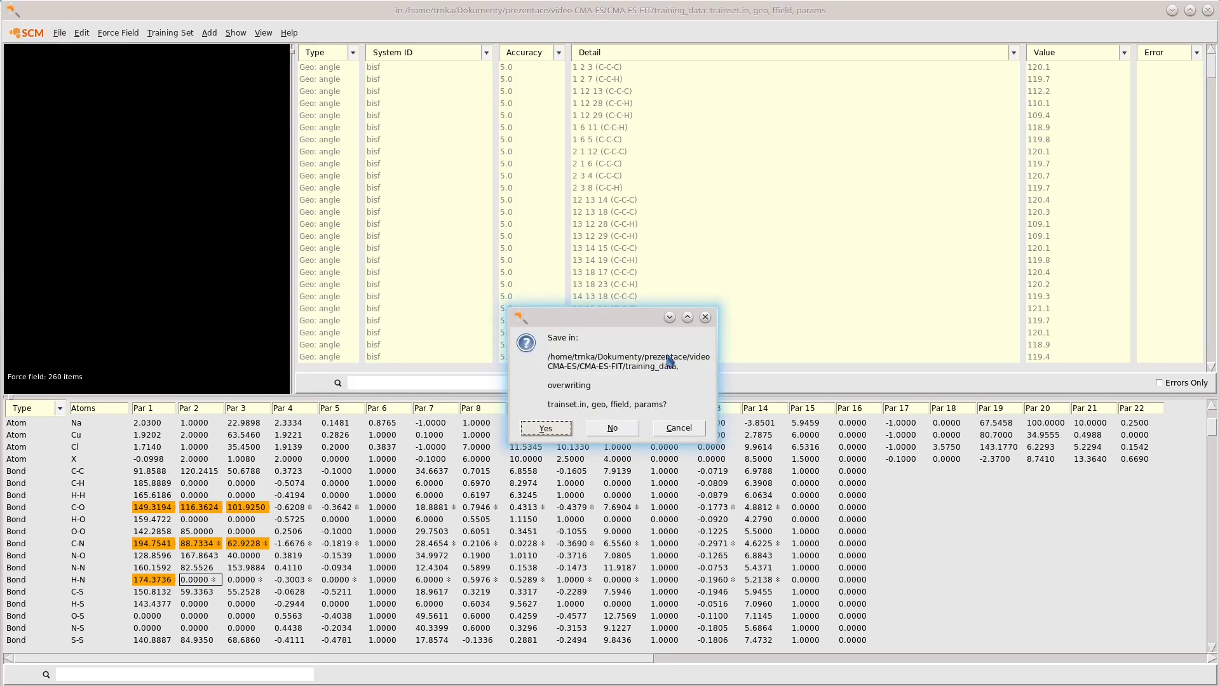
{"action": "left_click", "coordinate": [546, 428]}
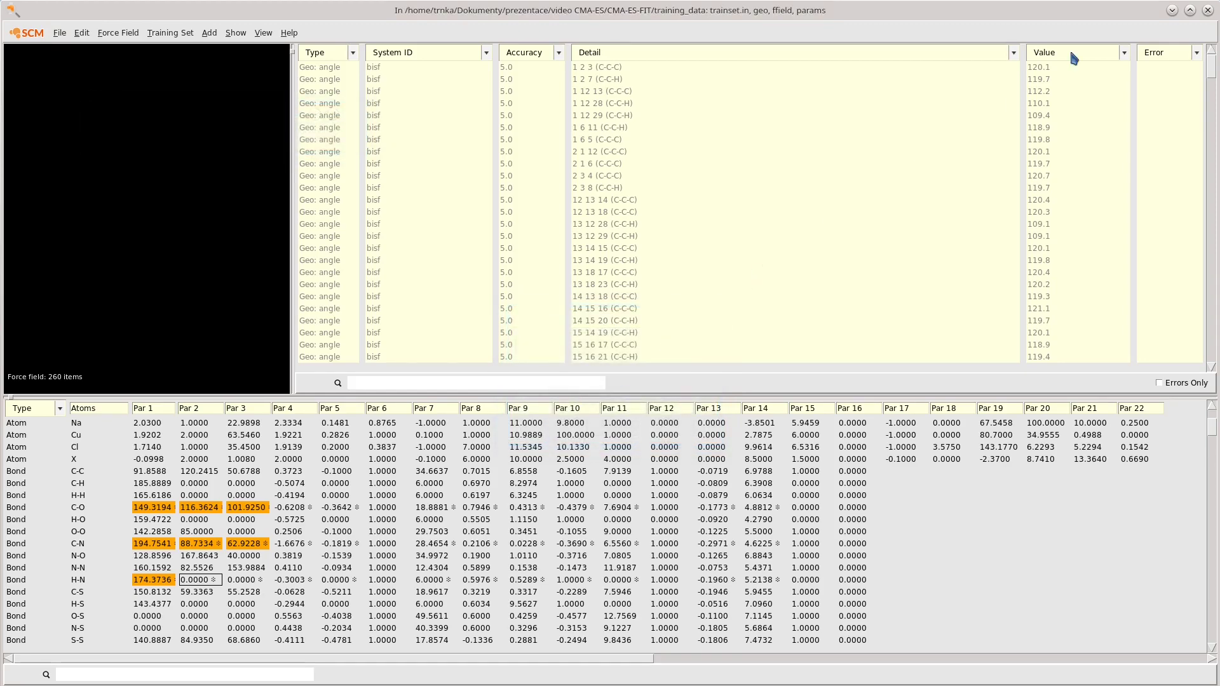
{"action": "left_click", "coordinate": [1208, 11]}
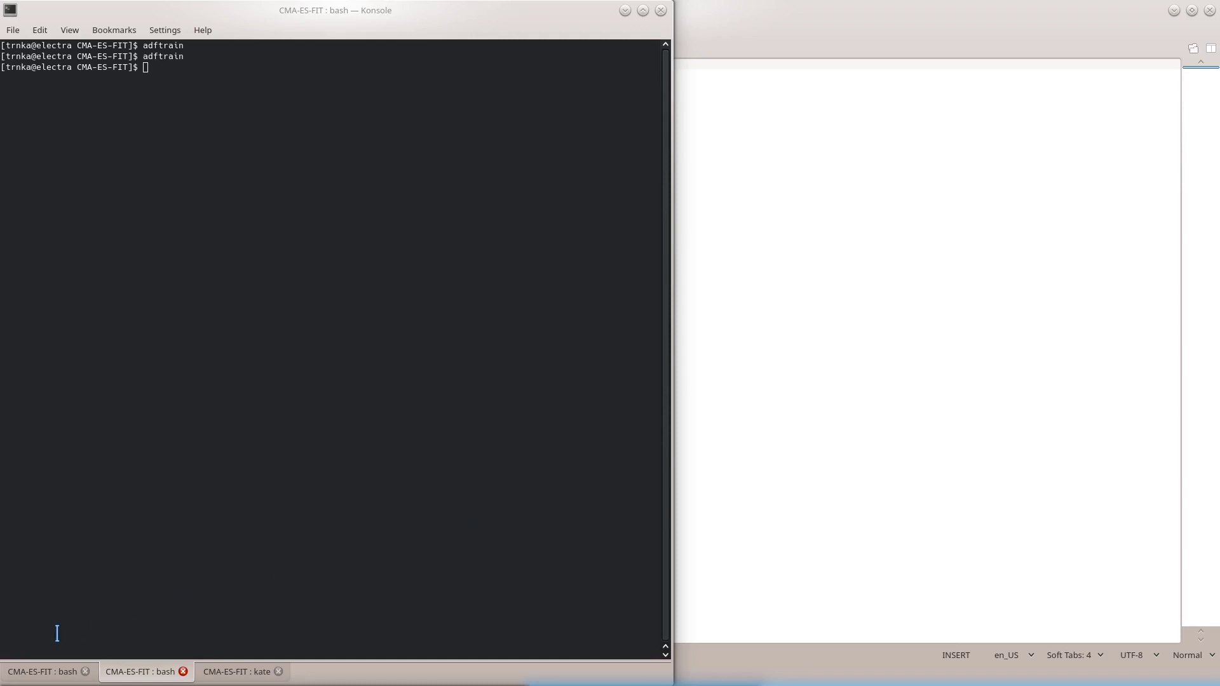
Step: Run ./runner 1 norand in the first Konsole tab to start the CMA-ES fit
{"action": "left_click", "coordinate": [49, 672]}
{"action": "type", "text": "."}
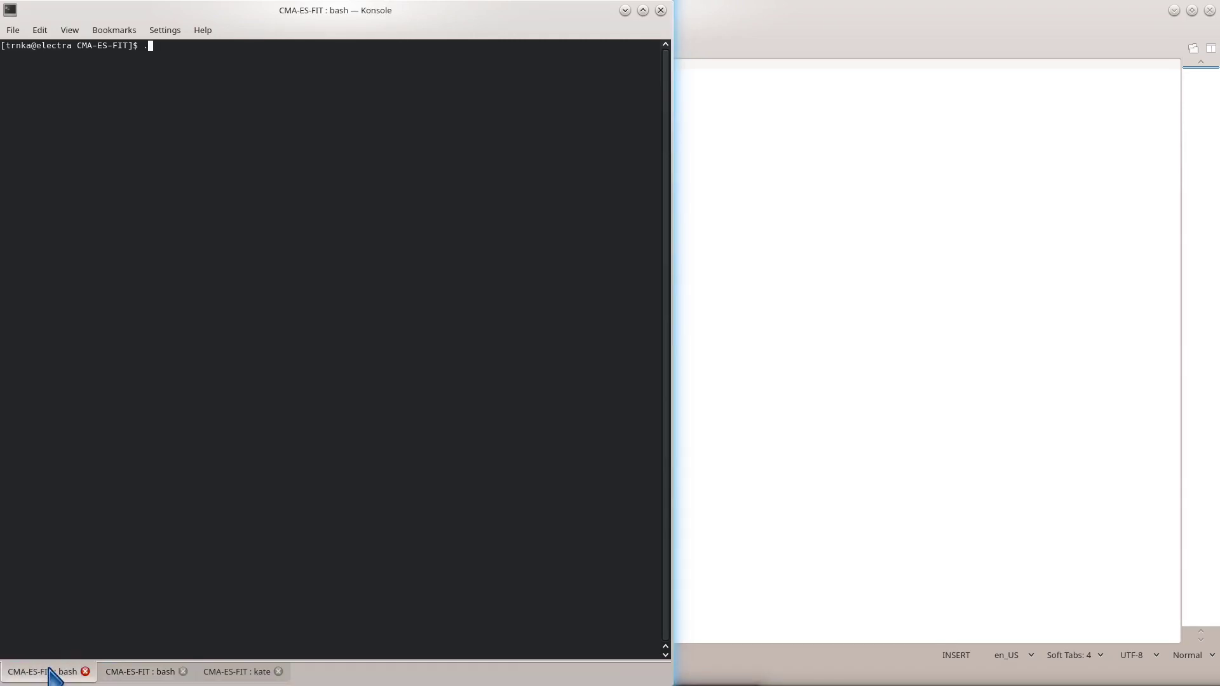
{"action": "type", "text": "/ru"}
{"action": "key", "text": "Tab"}
{"action": "type", "text": "1 norand"}
{"action": "key", "text": "Return"}
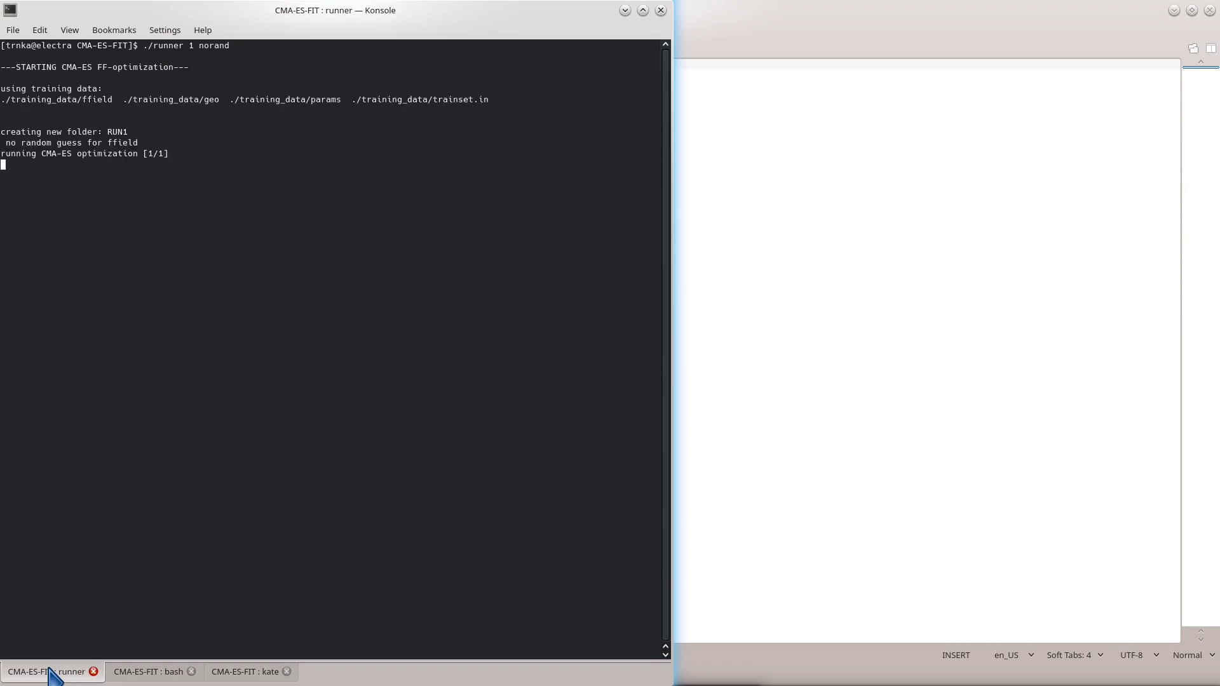
Step: Start adftail in the second Konsole tab and open RUN1/cmaes_progress.txt
{"action": "key", "text": "shift+Right"}
{"action": "type", "text": "adftai"}
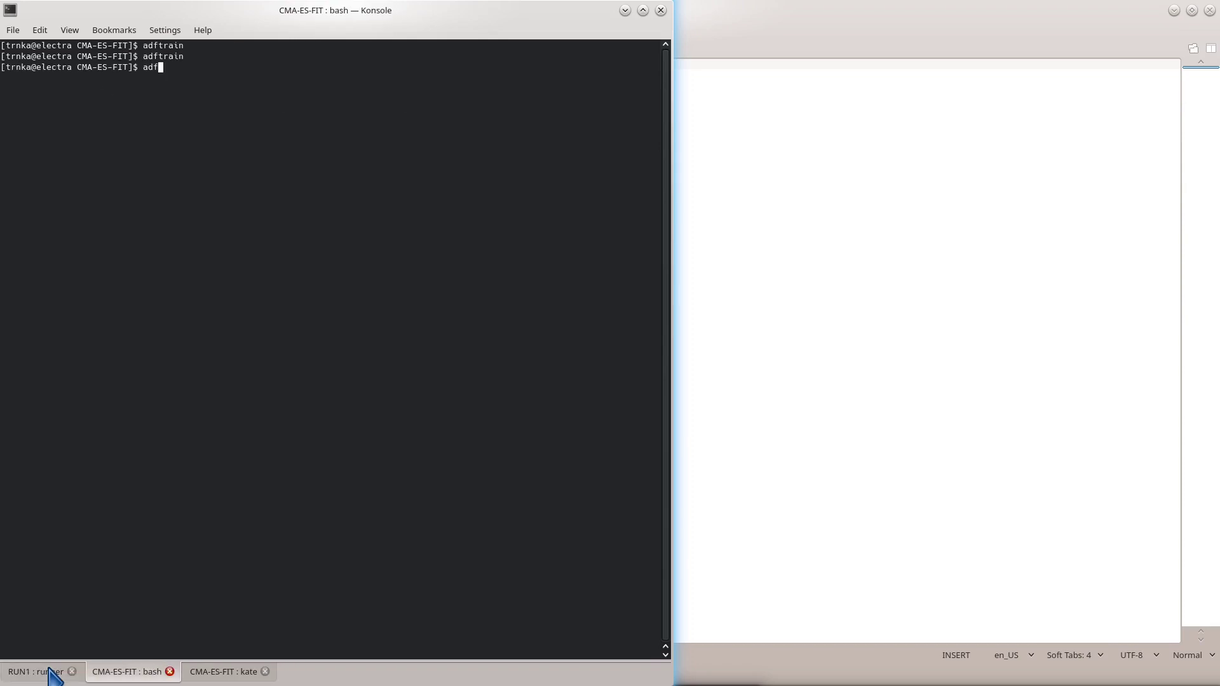
{"action": "type", "text": "l"}
{"action": "key", "text": "Return"}
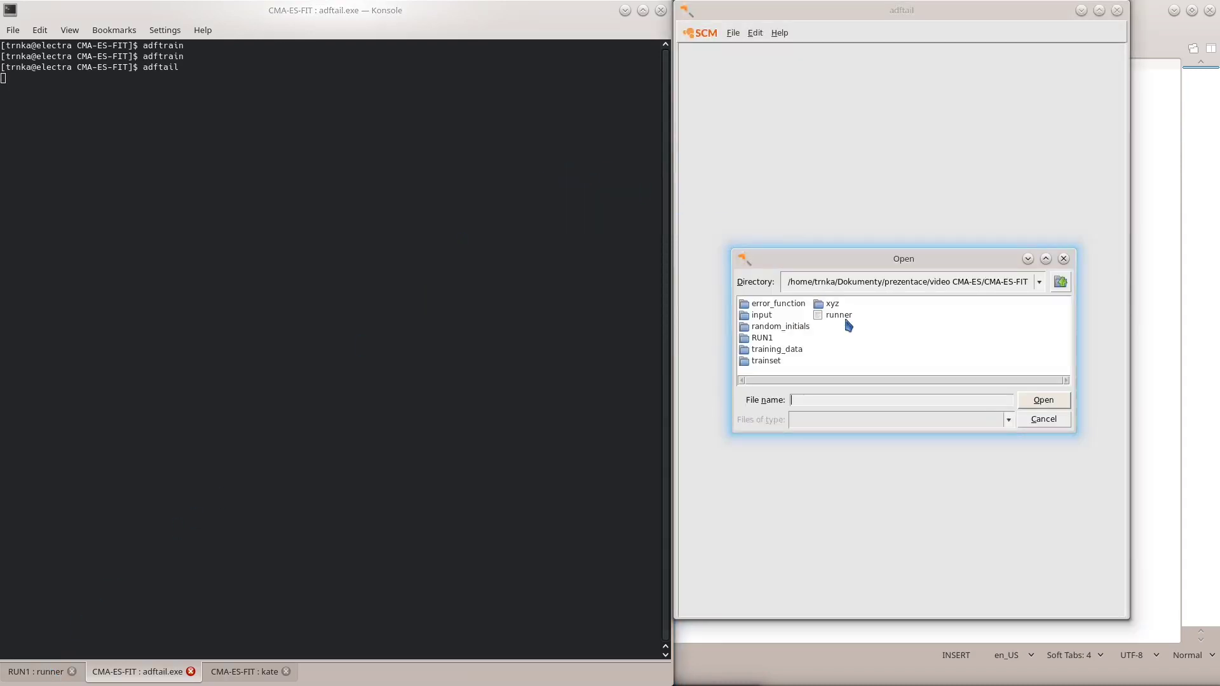
{"action": "double_click", "coordinate": [777, 339]}
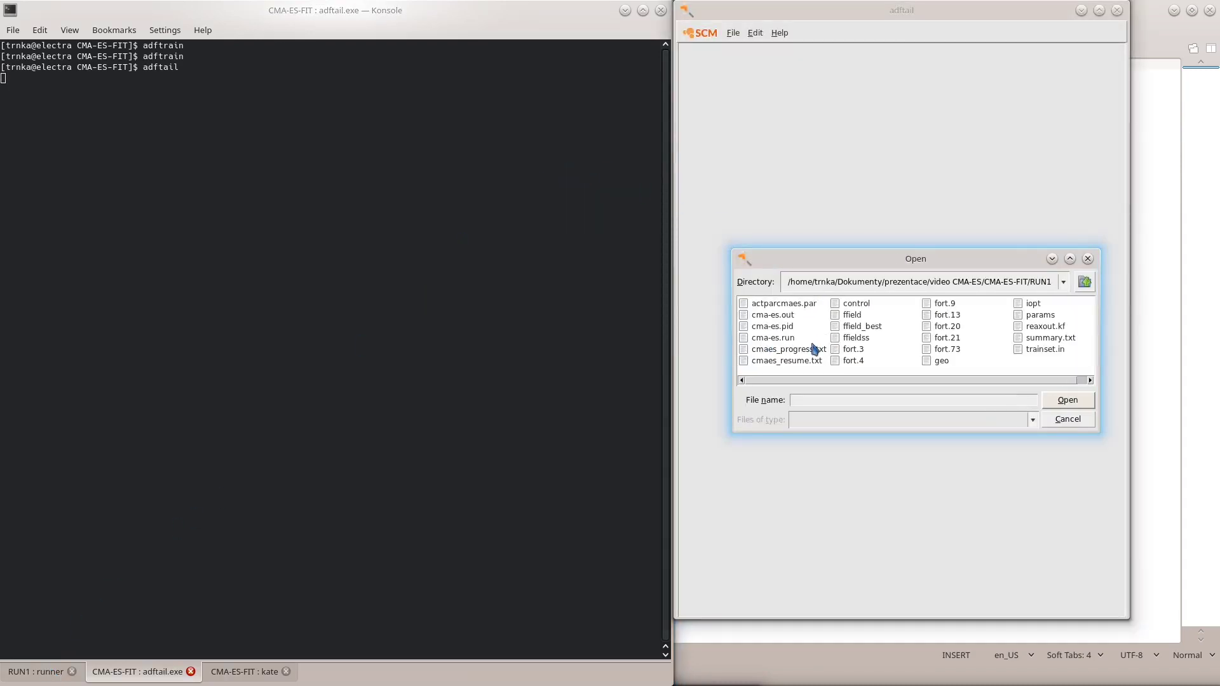
{"action": "left_click", "coordinate": [809, 352]}
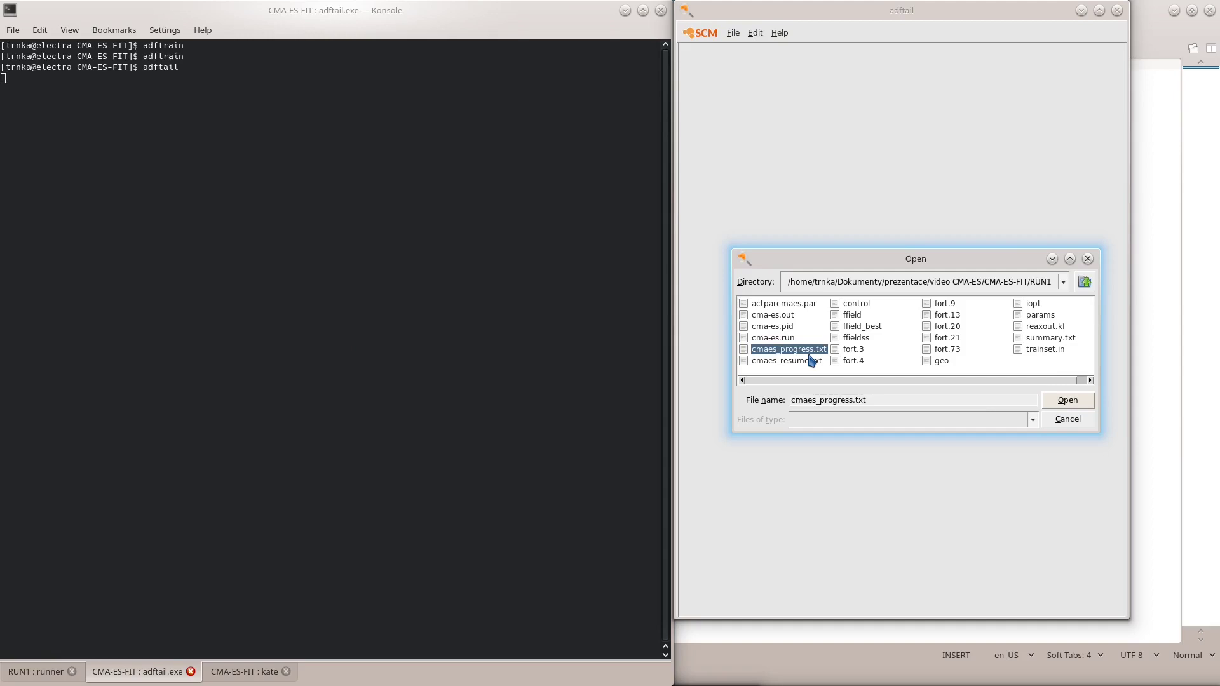
{"action": "left_click", "coordinate": [1060, 403]}
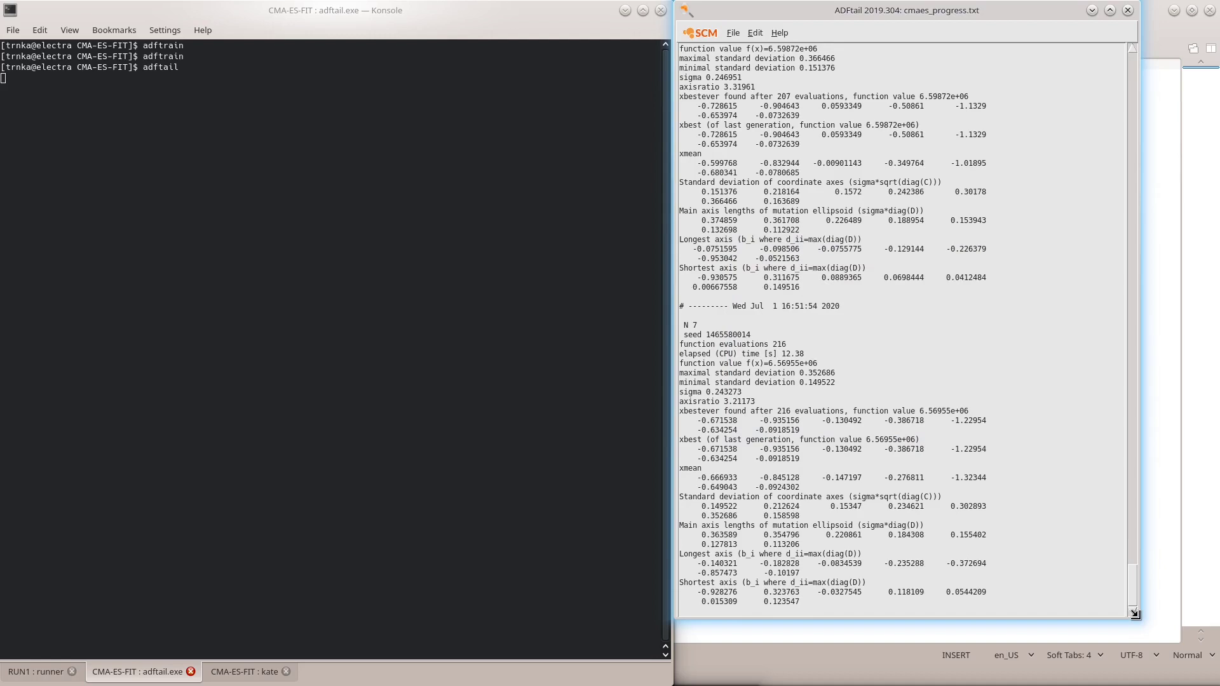
Step: Resize the ADFtail window to cover the right half of the screen
{"action": "left_click_drag", "start_coordinate": [1136, 615], "coordinate": [1205, 668]}
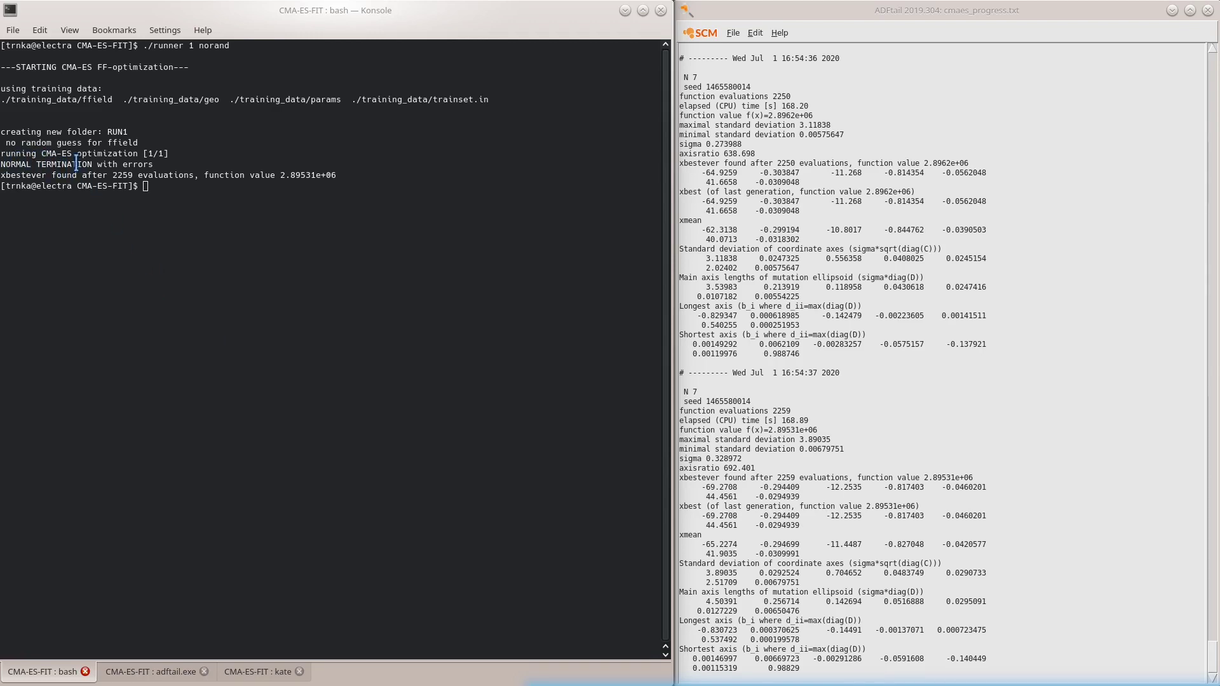
{"action": "left_click", "coordinate": [197, 245]}
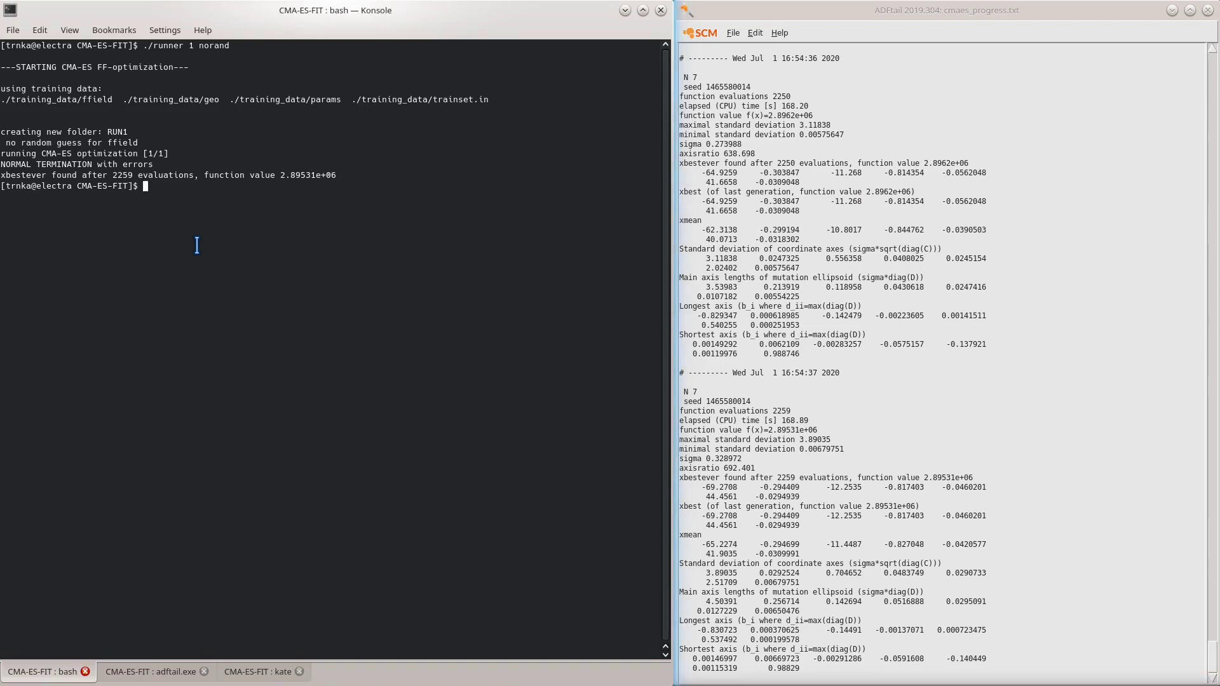
{"action": "type", "text": "less RUN1/cma-es.o"}
{"action": "key", "text": "Tab"}
{"action": "key", "text": "Return"}
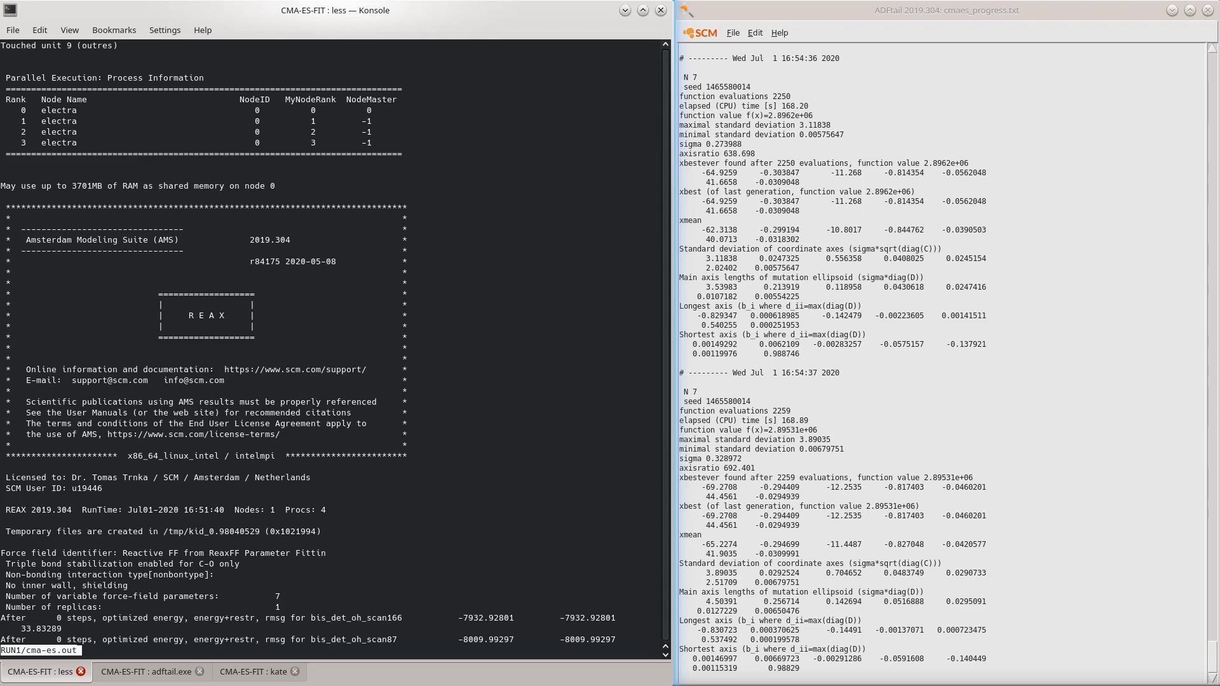
{"action": "key", "text": "slash"}
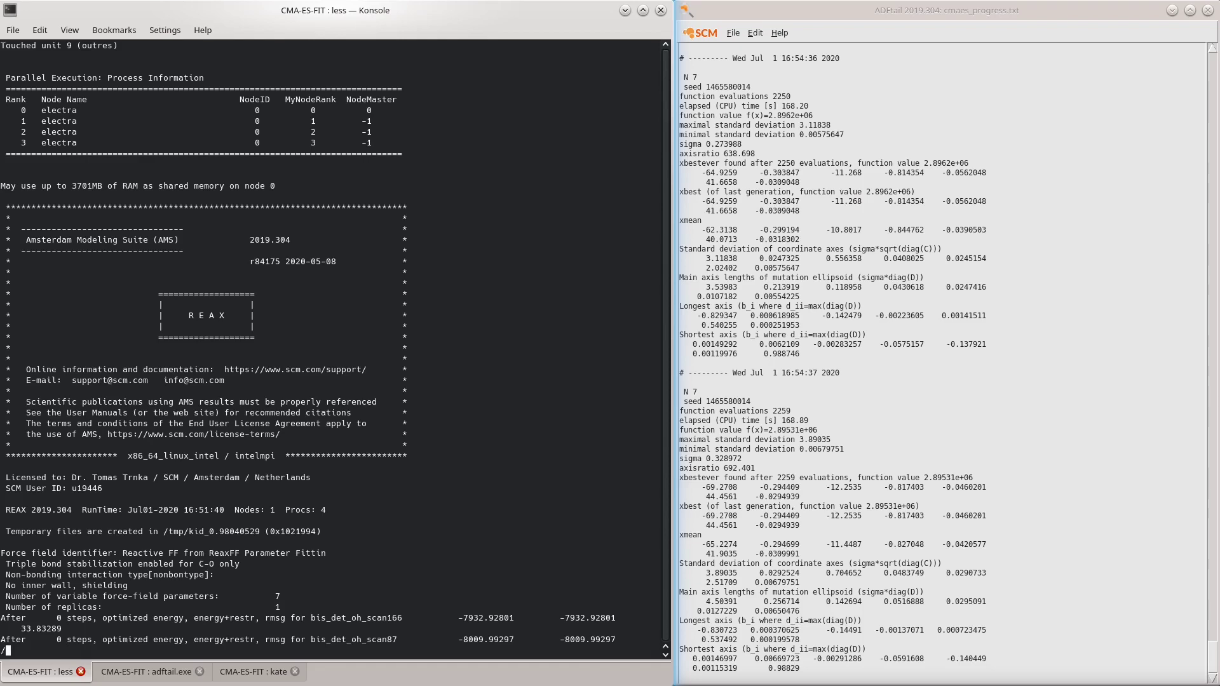
{"action": "type", "text": "Total cpu"}
{"action": "key", "text": "Return"}
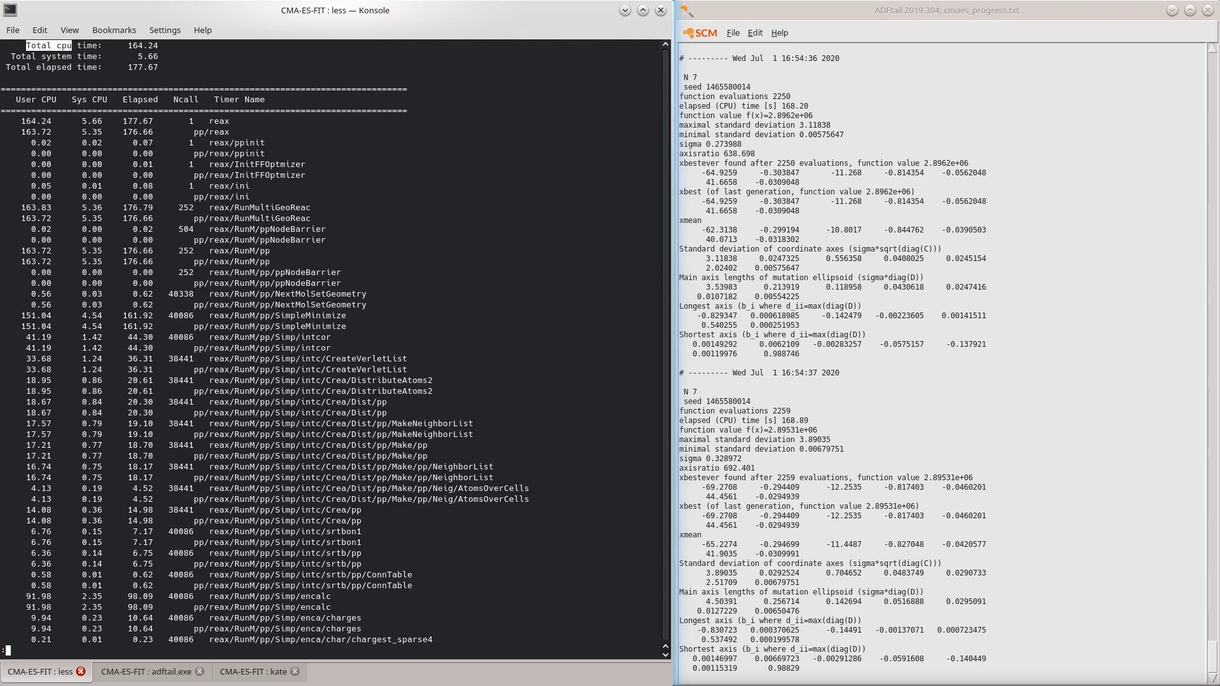
{"action": "key", "text": "Up"}
{"action": "key", "text": "Up"}
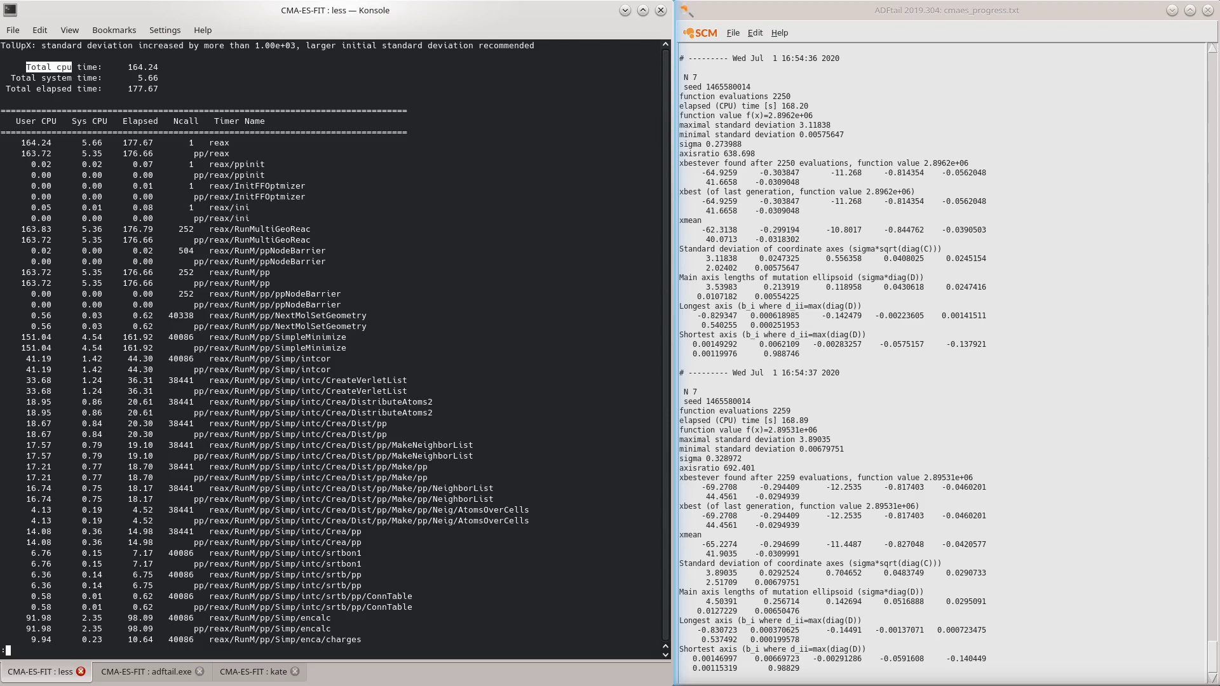
{"action": "key", "text": "q"}
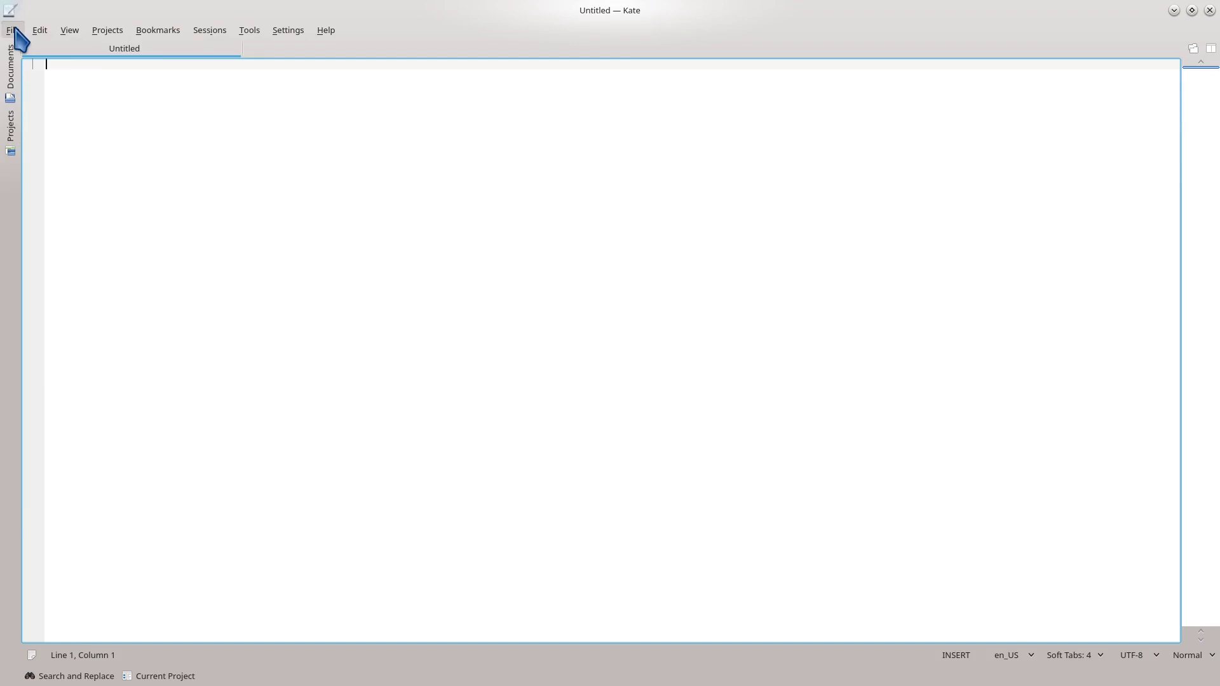
Step: Open the training_data params file in Kate
{"action": "left_click", "coordinate": [12, 30]}
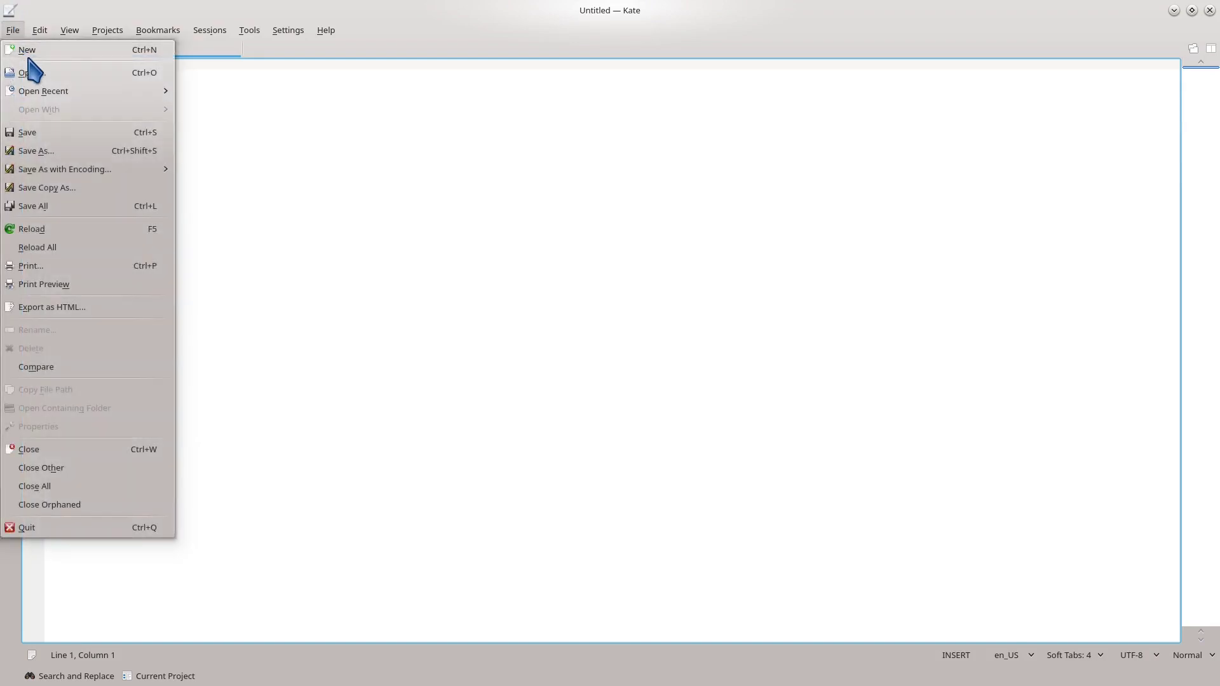
{"action": "left_click", "coordinate": [31, 72]}
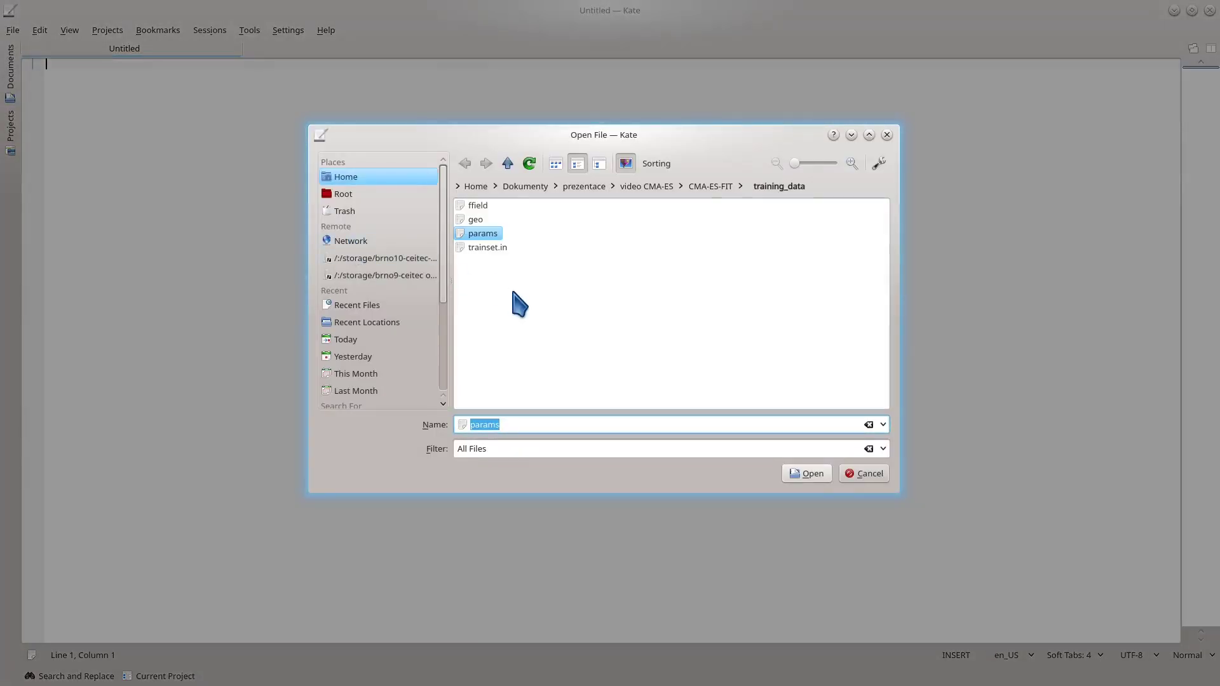
{"action": "double_click", "coordinate": [489, 234]}
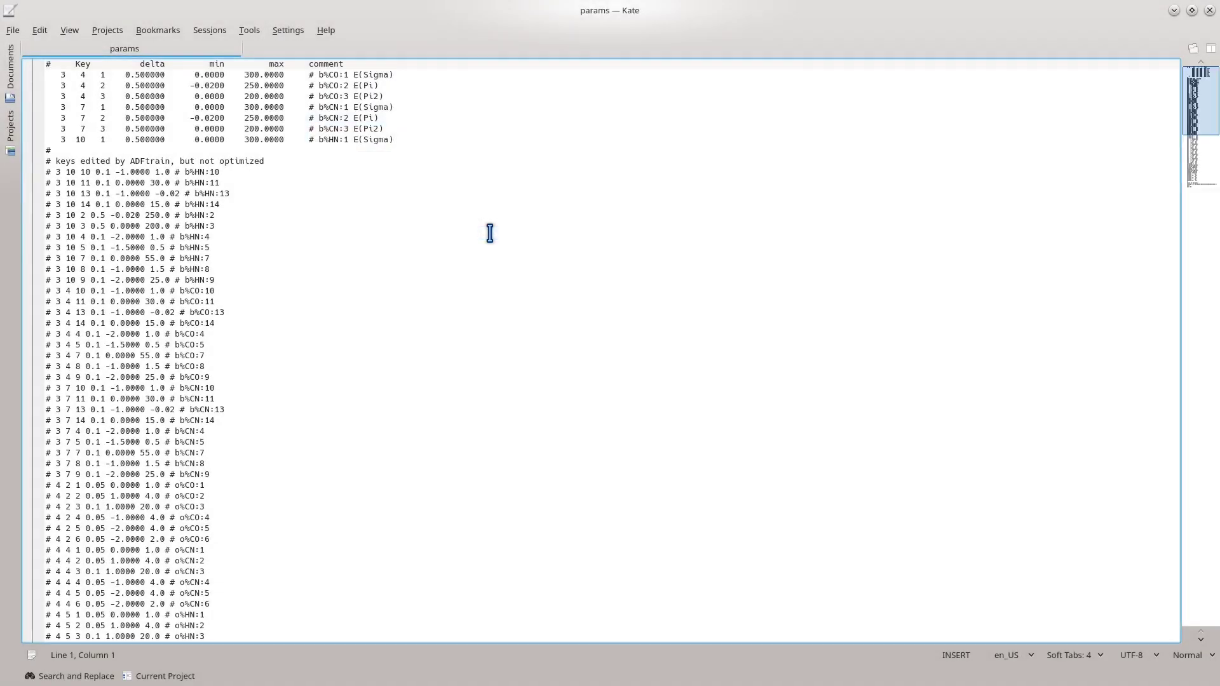
Step: Change all seven delta values from 0.500000 to 100.0000 with column editing and save
{"action": "left_click", "coordinate": [124, 74]}
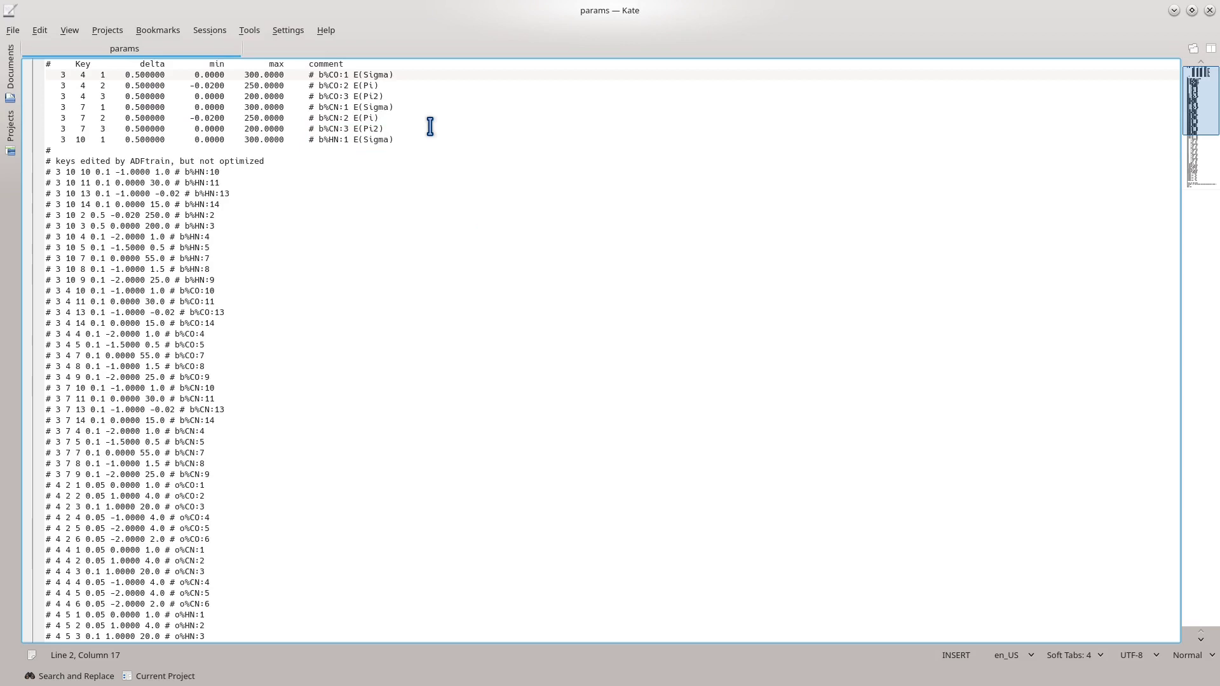
{"action": "key", "text": "Insert"}
{"action": "key", "text": "ctrl+shift+b"}
{"action": "key", "text": "shift+Down"}
{"action": "key", "text": "shift+Down"}
{"action": "key", "text": "shift+Down"}
{"action": "key", "text": "shift+Down"}
{"action": "key", "text": "shift+Down"}
{"action": "key", "text": "shift+Down"}
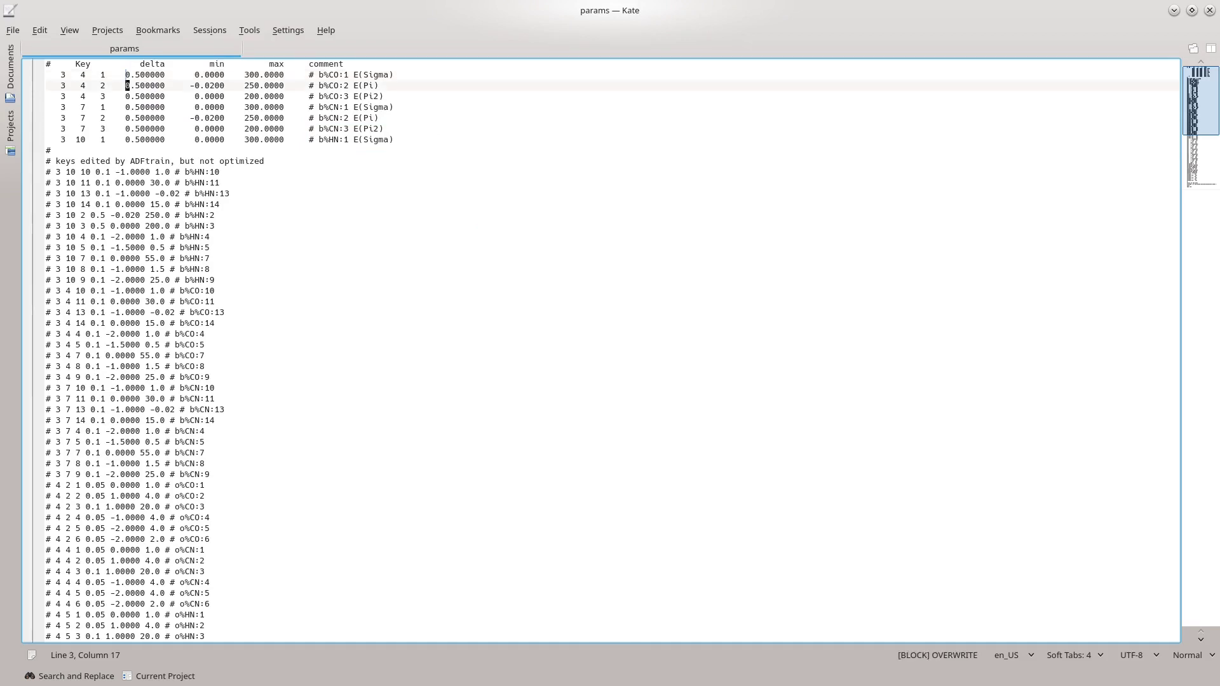
{"action": "type", "text": "100."}
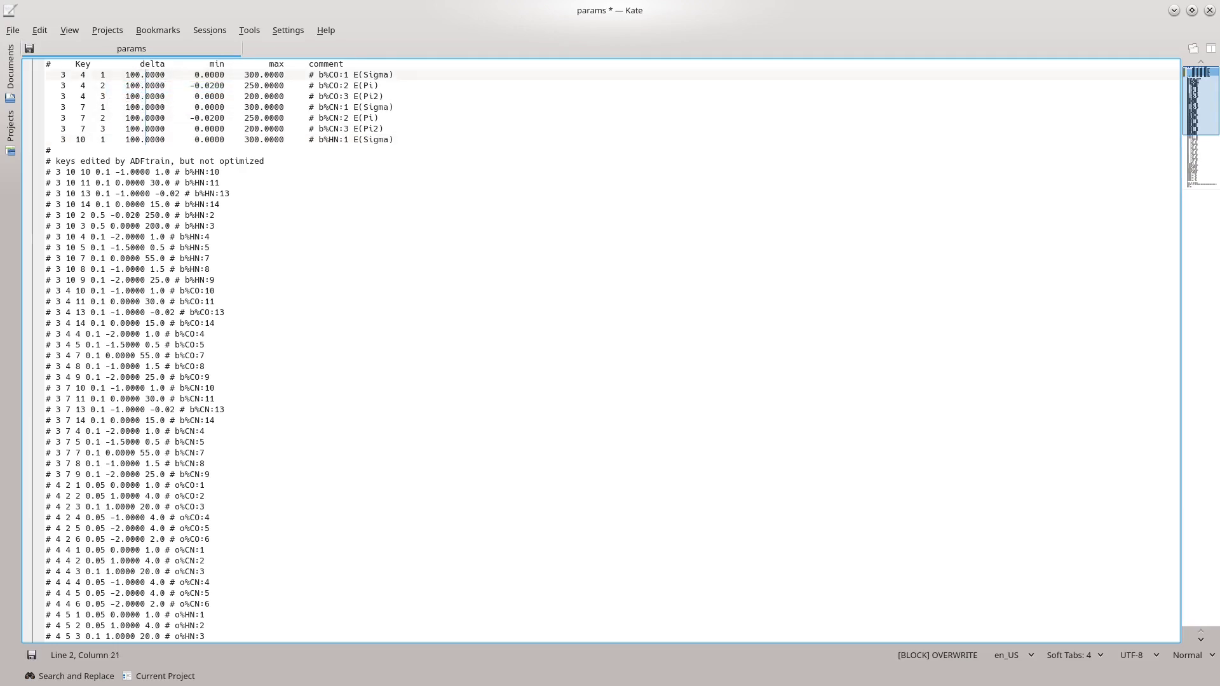
{"action": "key", "text": "ctrl+s"}
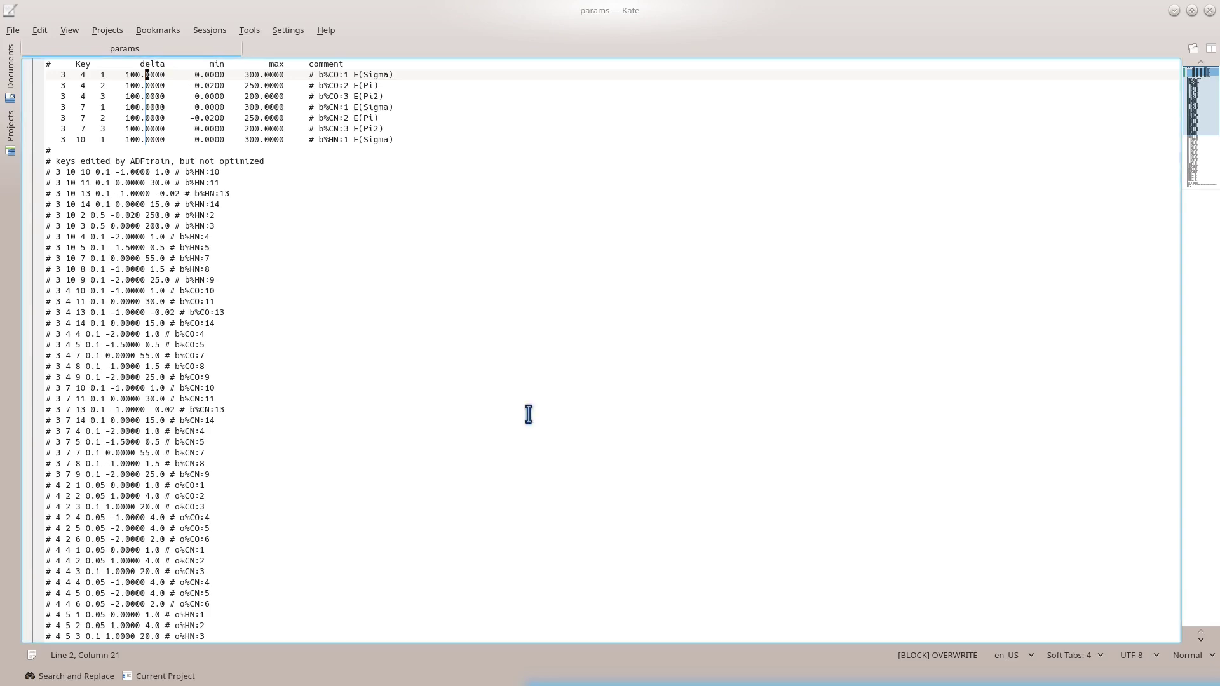
Step: Open cma-es.run from the CMA-ES-FIT/input folder in Kate
{"action": "left_click", "coordinate": [14, 30]}
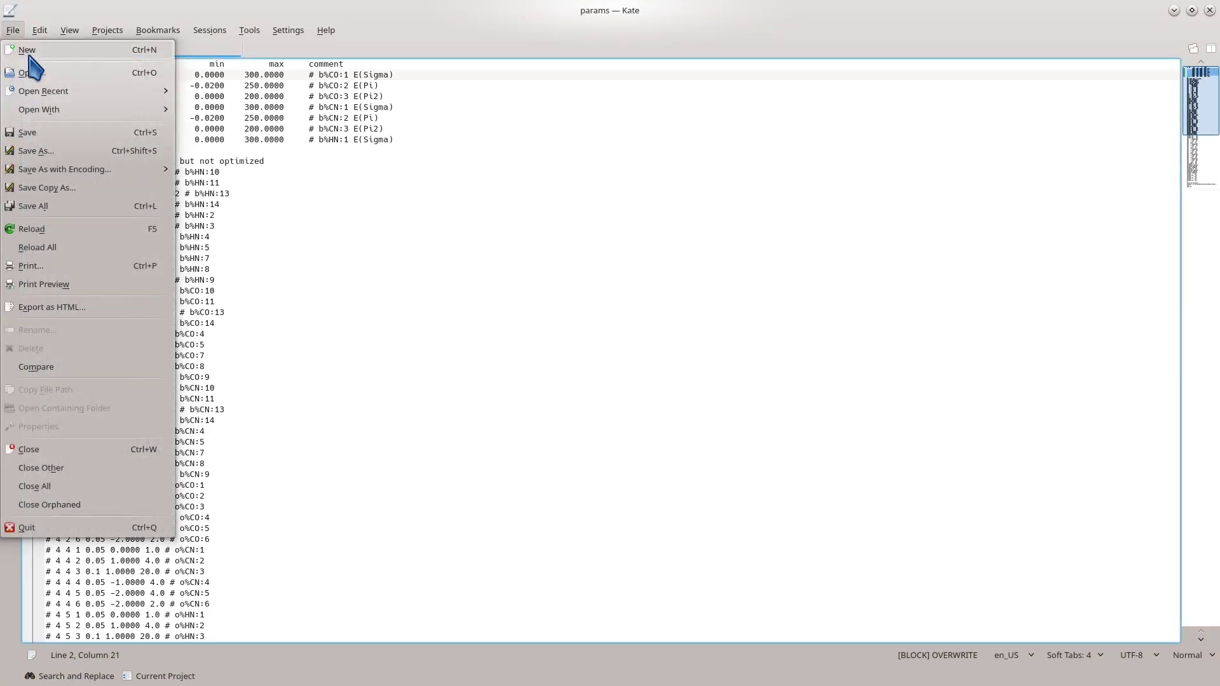
{"action": "left_click", "coordinate": [36, 75]}
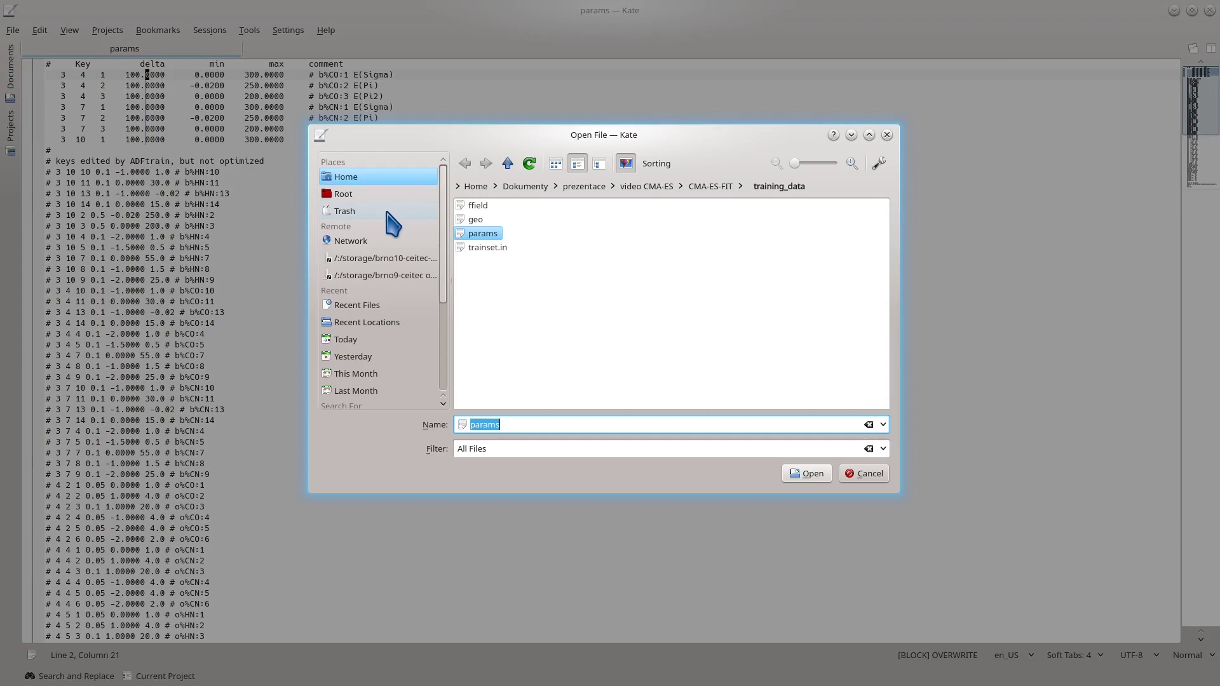
{"action": "left_click", "coordinate": [711, 186]}
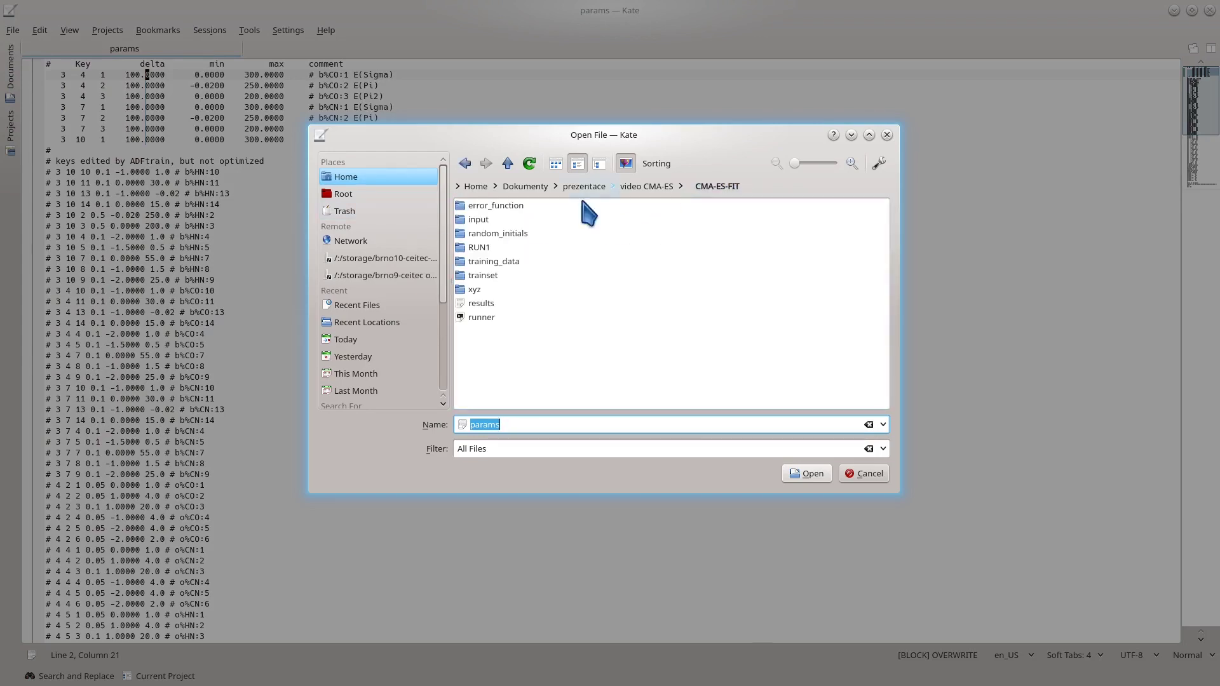
{"action": "left_click", "coordinate": [473, 219]}
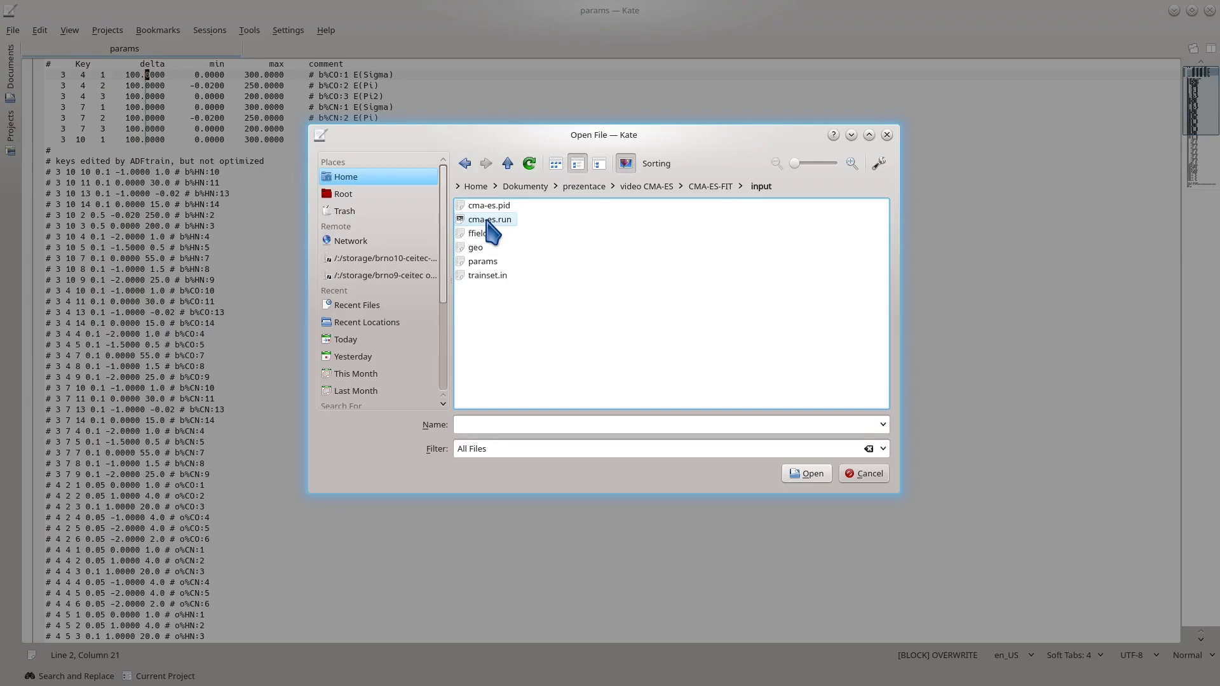
{"action": "double_click", "coordinate": [488, 220]}
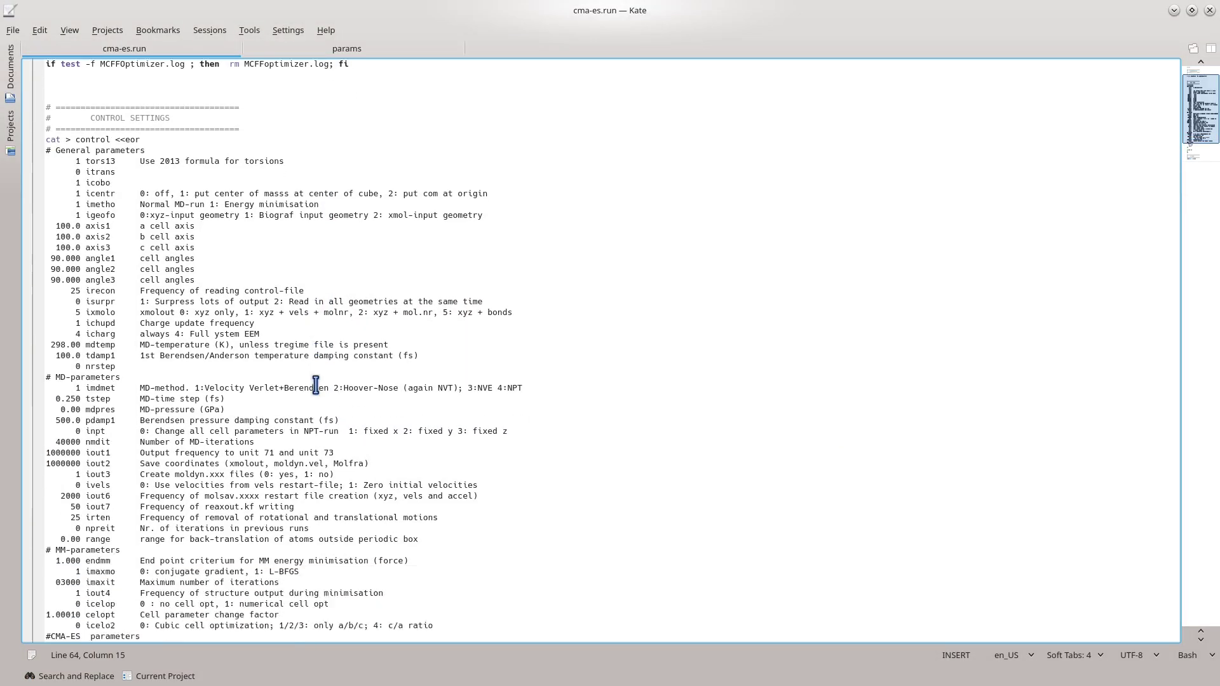
Step: Add a '12 replic' line below '0 fort99' in the CMA-ES parameters
{"action": "scroll", "coordinate": [316, 385], "scroll_direction": "down", "scroll_amount": 5}
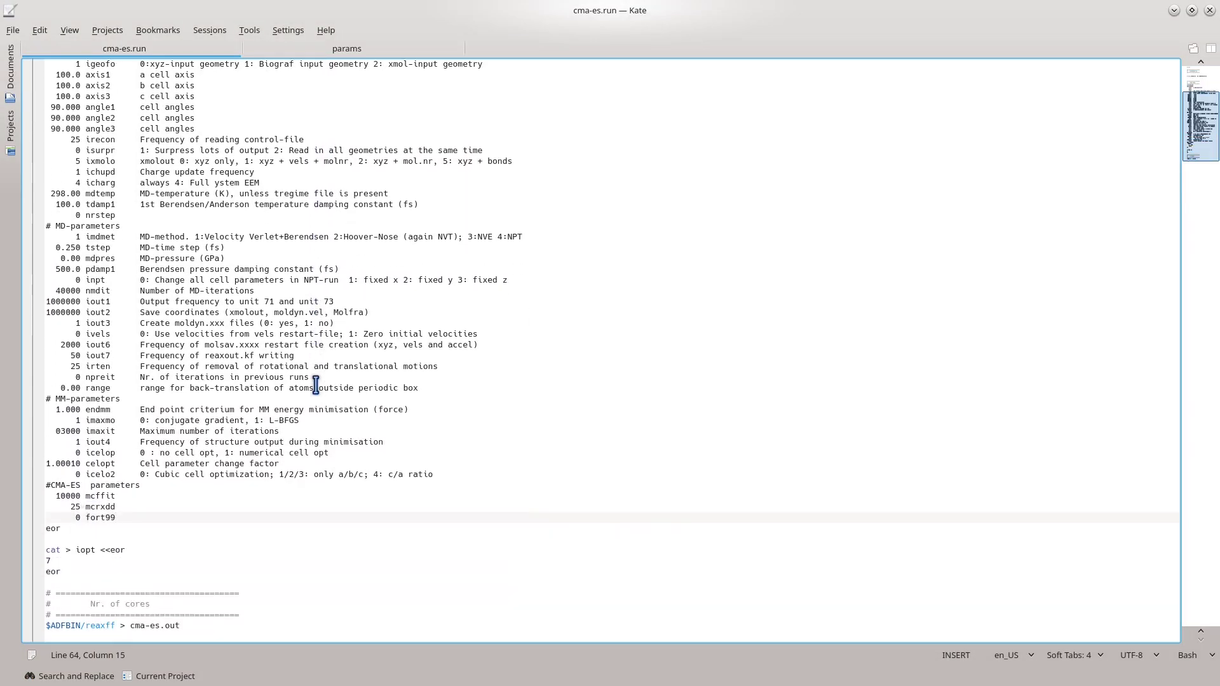
{"action": "key", "text": "Return"}
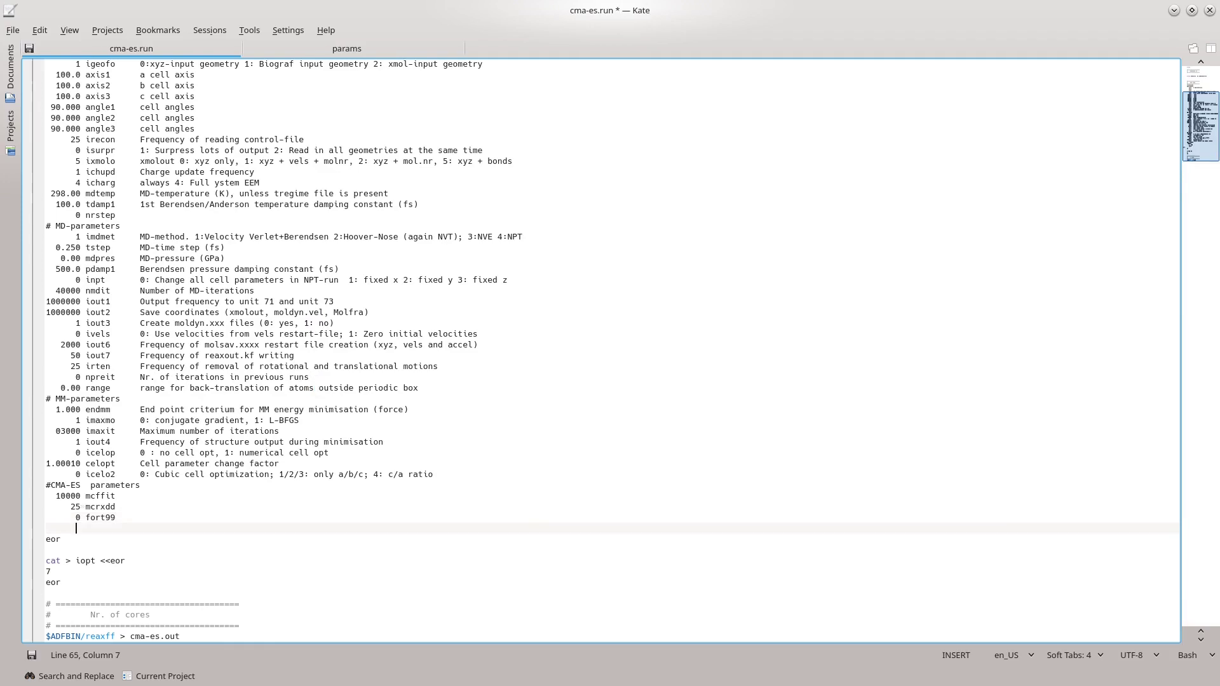
{"action": "key", "text": "BackSpace"}
{"action": "type", "text": "12 replic"}
Step: Save the script and rerun the non-random optimization with ./runner 1 norand
{"action": "key", "text": "ctrl+s"}
{"action": "key", "text": "Down"}
{"action": "key", "text": "Down"}
{"action": "key", "text": "alt+Tab"}
{"action": "key", "text": "Up"}
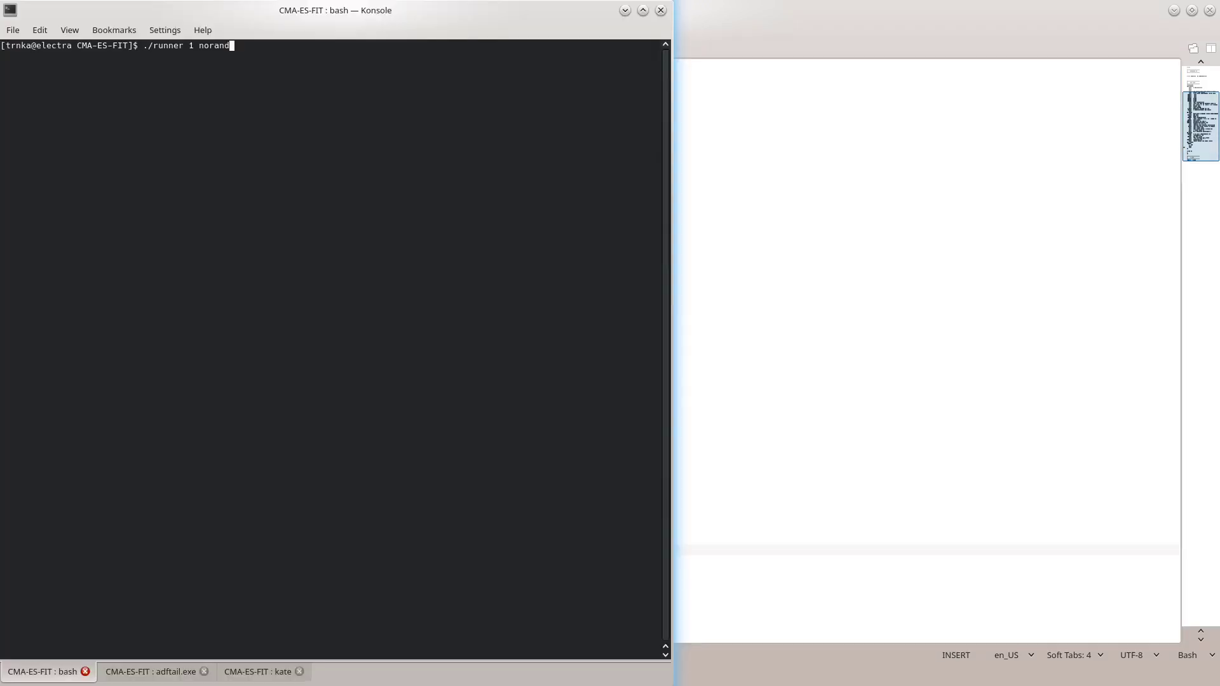
{"action": "key", "text": "Return"}
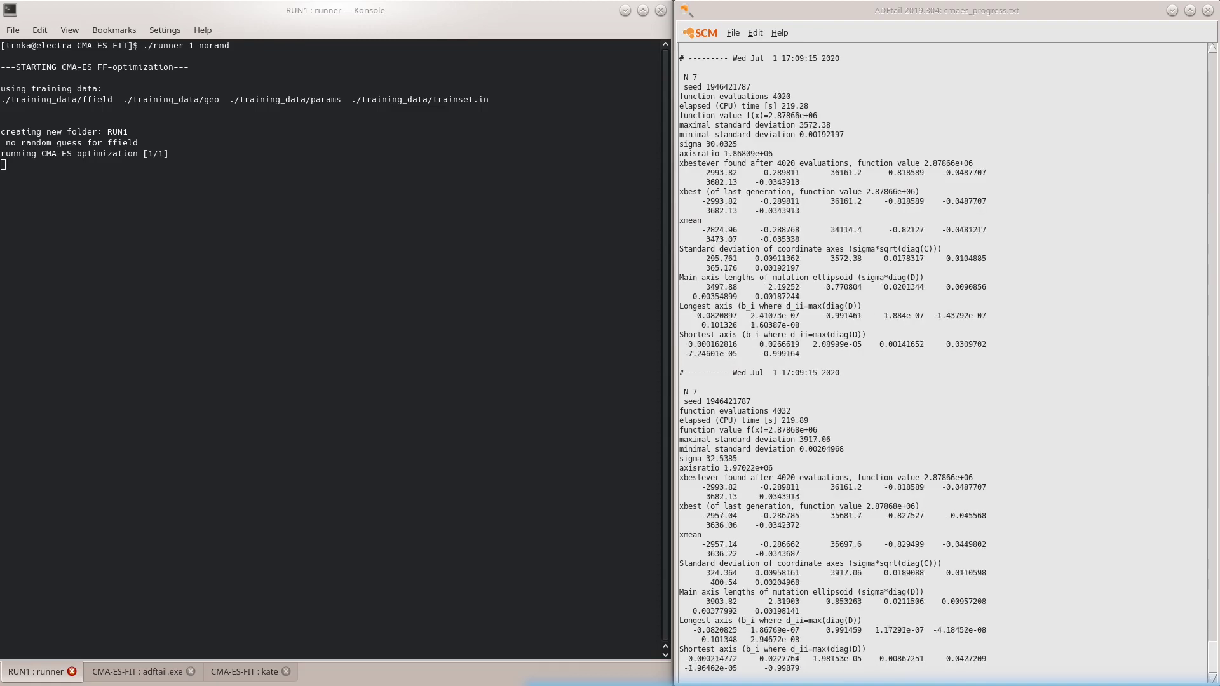
Step: Check the Total cpu section and condition-number warning in RUN1/cma-es.out, then quit less
{"action": "type", "text": "less RUN1/cma-es.out"}
{"action": "key", "text": "Return"}
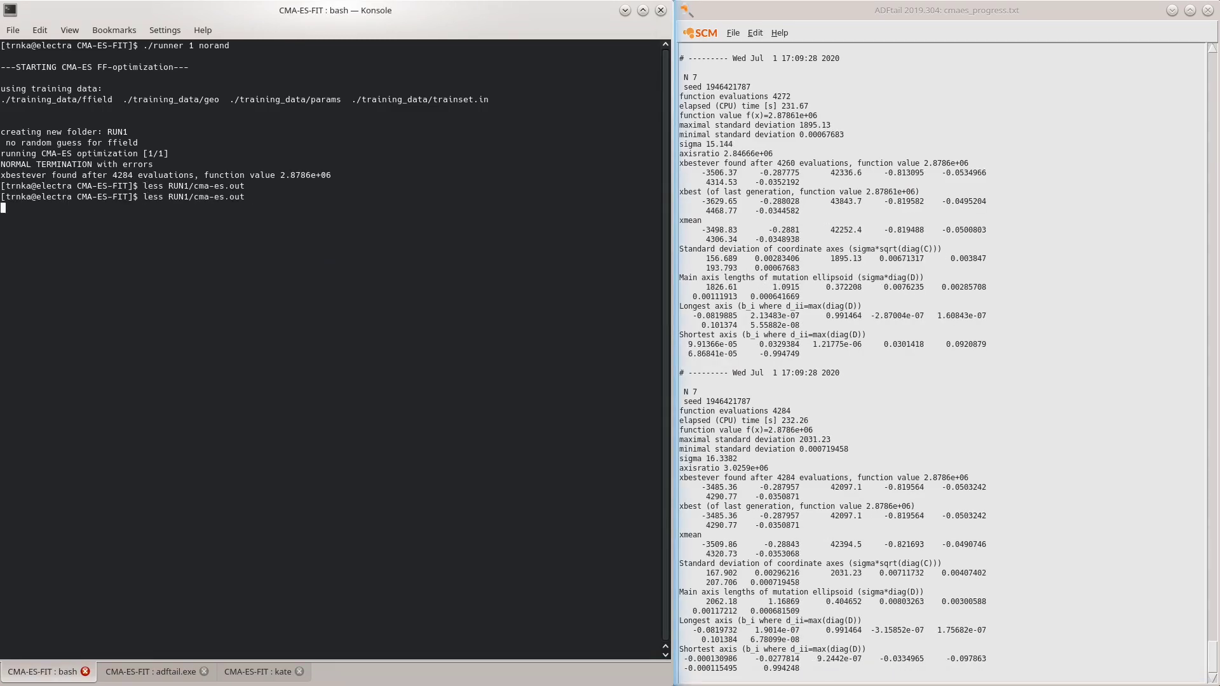
{"action": "type", "text": "/Total cpu"}
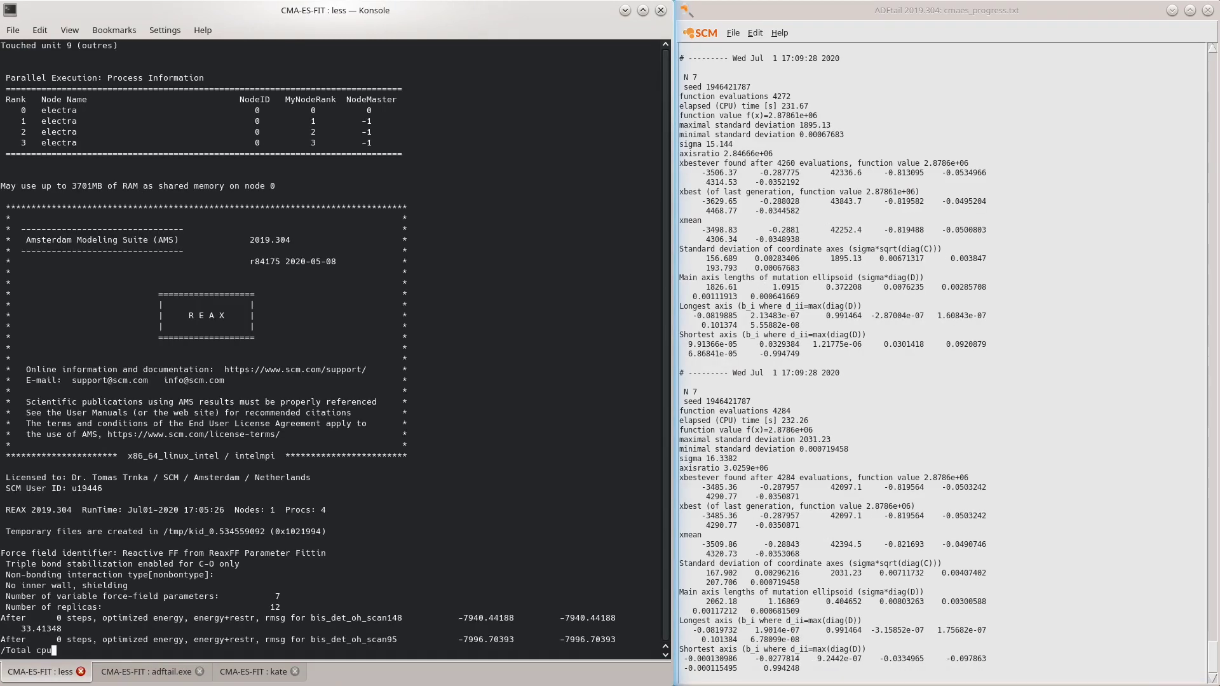
{"action": "key", "text": "Return"}
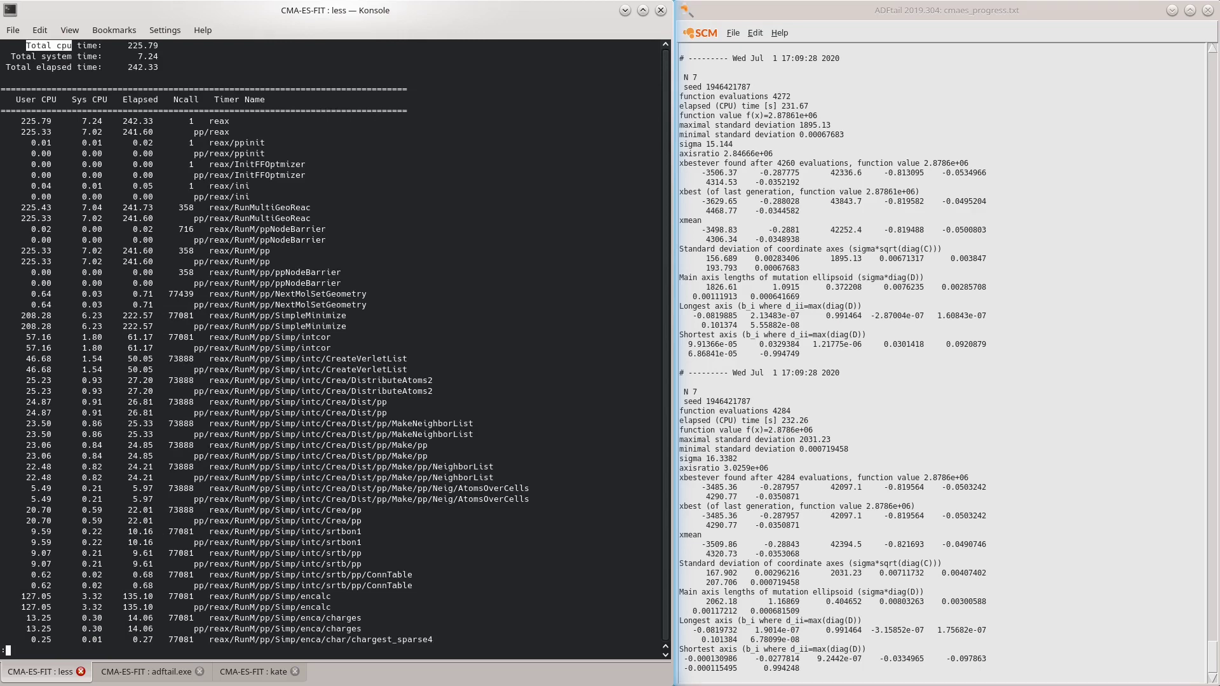
{"action": "key", "text": "Up"}
{"action": "key", "text": "Up"}
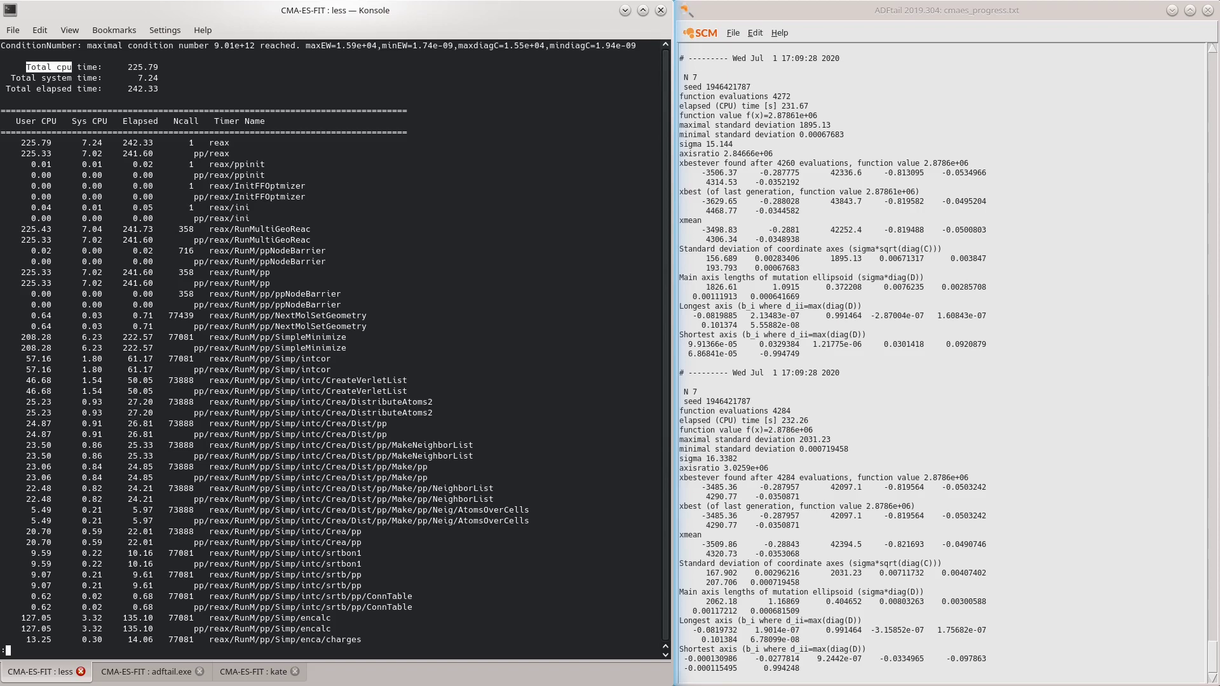
{"action": "key", "text": "q"}
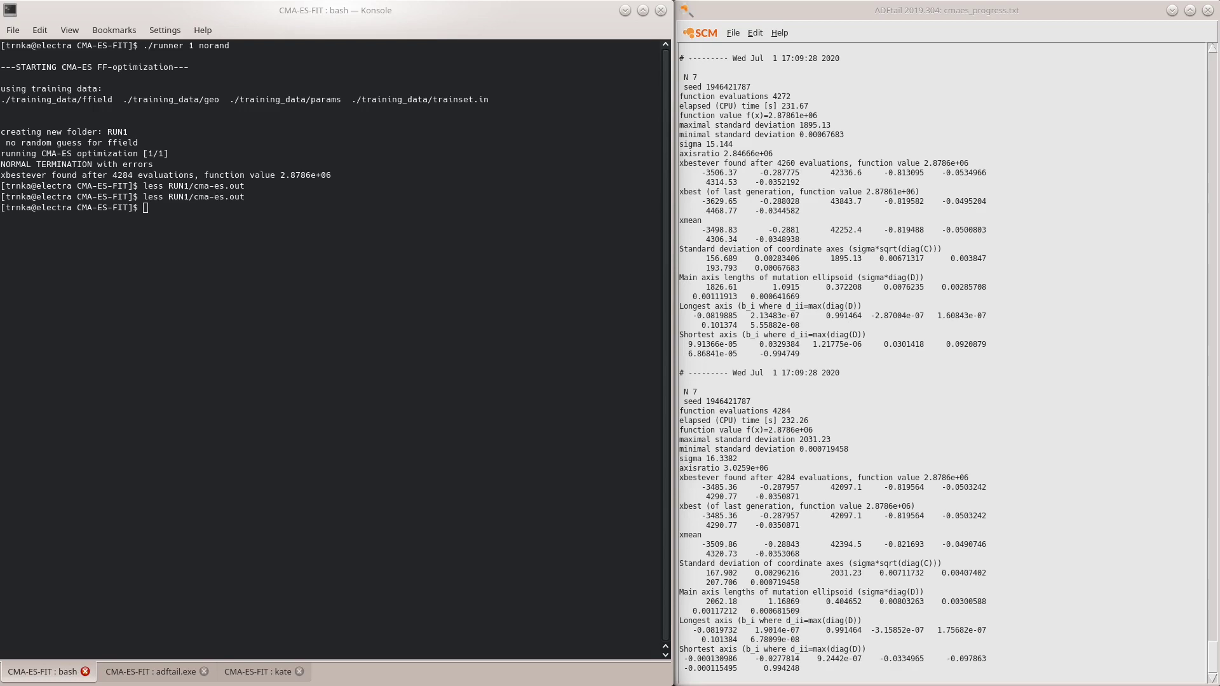
Step: Enter RUN1, run opt_convergence, and plot error.csv with adfgraphs
{"action": "key", "text": "alt+Tab"}
{"action": "type", "text": "cd RUN1/"}
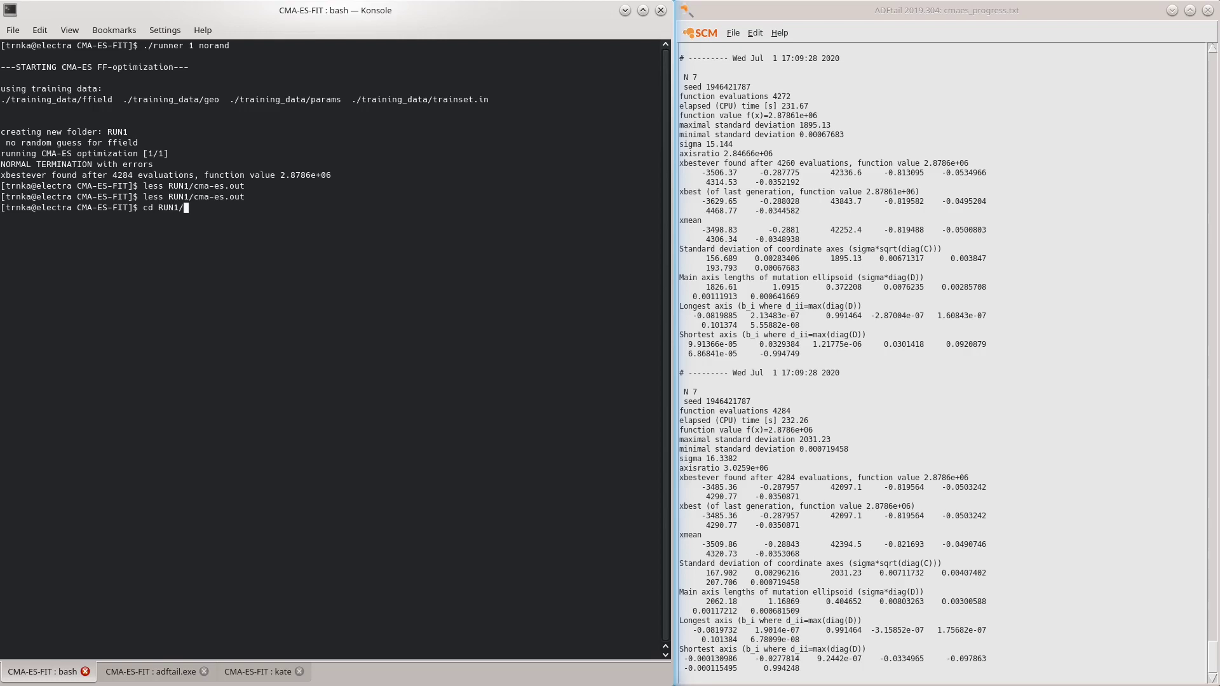
{"action": "key", "text": "Return"}
{"action": "type", "text": "opt_convergence"}
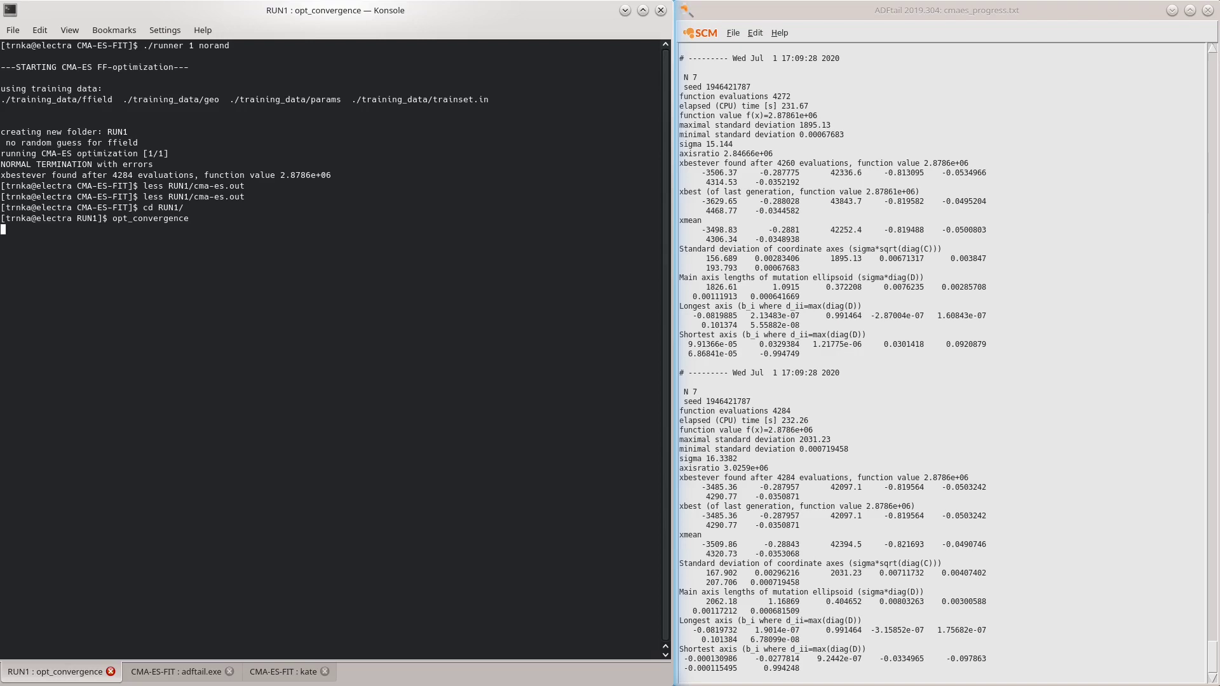
{"action": "type", "text": "adf"}
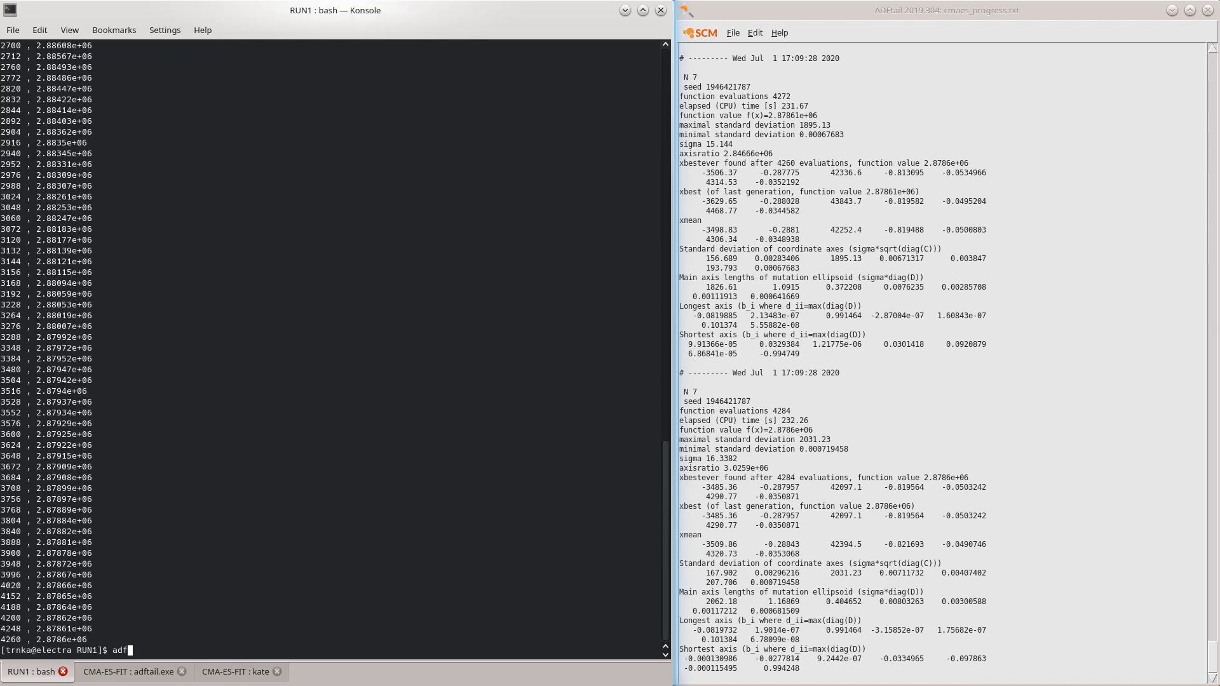
{"action": "type", "text": "graphs error.csv"}
{"action": "key", "text": "Return"}
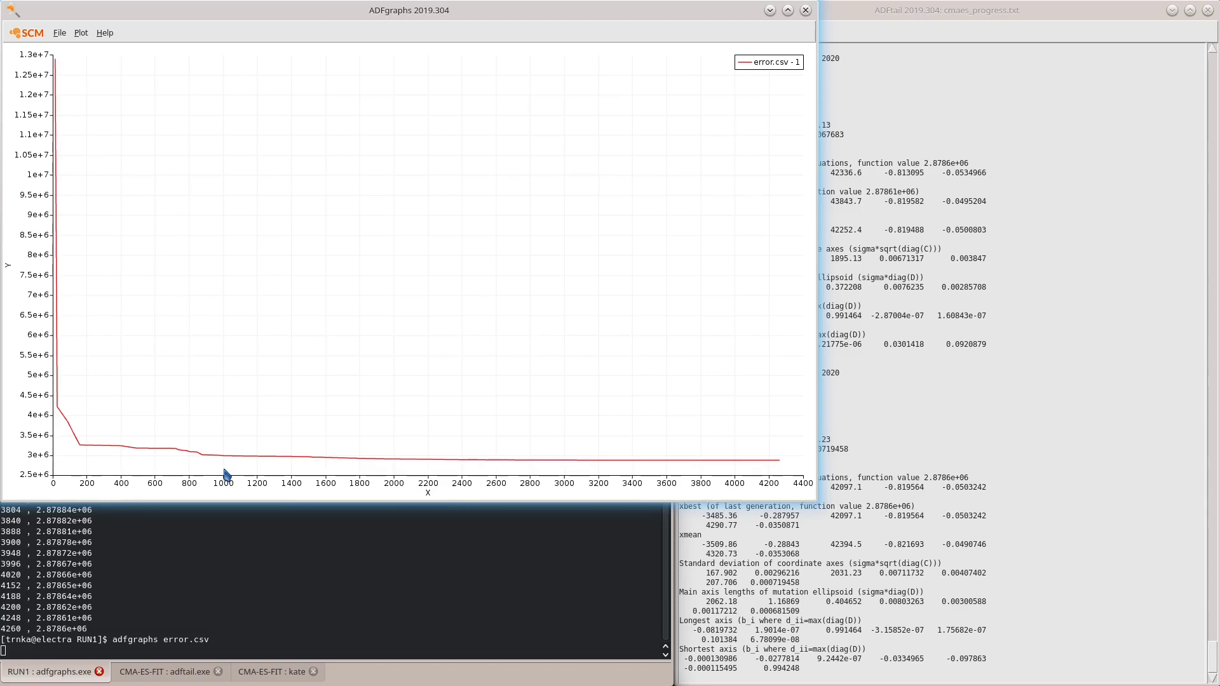
Step: Close the ADFgraphs window showing the error.csv convergence plot
{"action": "key", "text": "ctrl+q"}
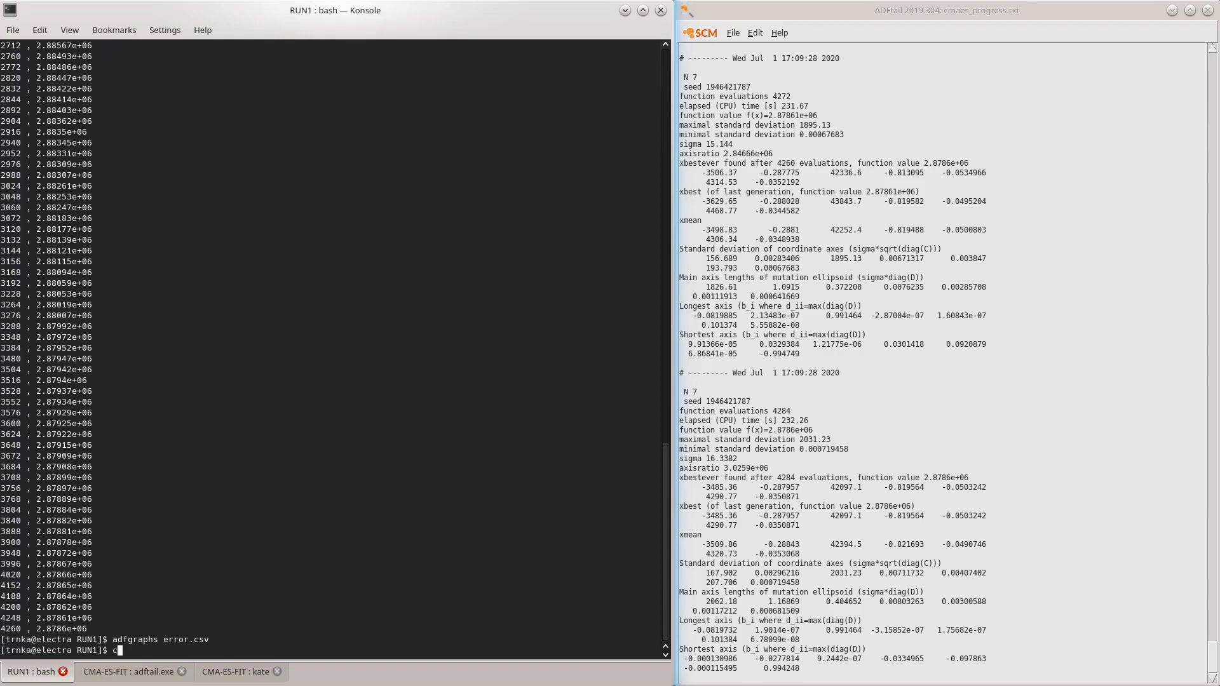
Step: Move from RUN1 into the error_function folder
{"action": "type", "text": "cd .."}
{"action": "key", "text": "Return"}
{"action": "type", "text": "cd err"}
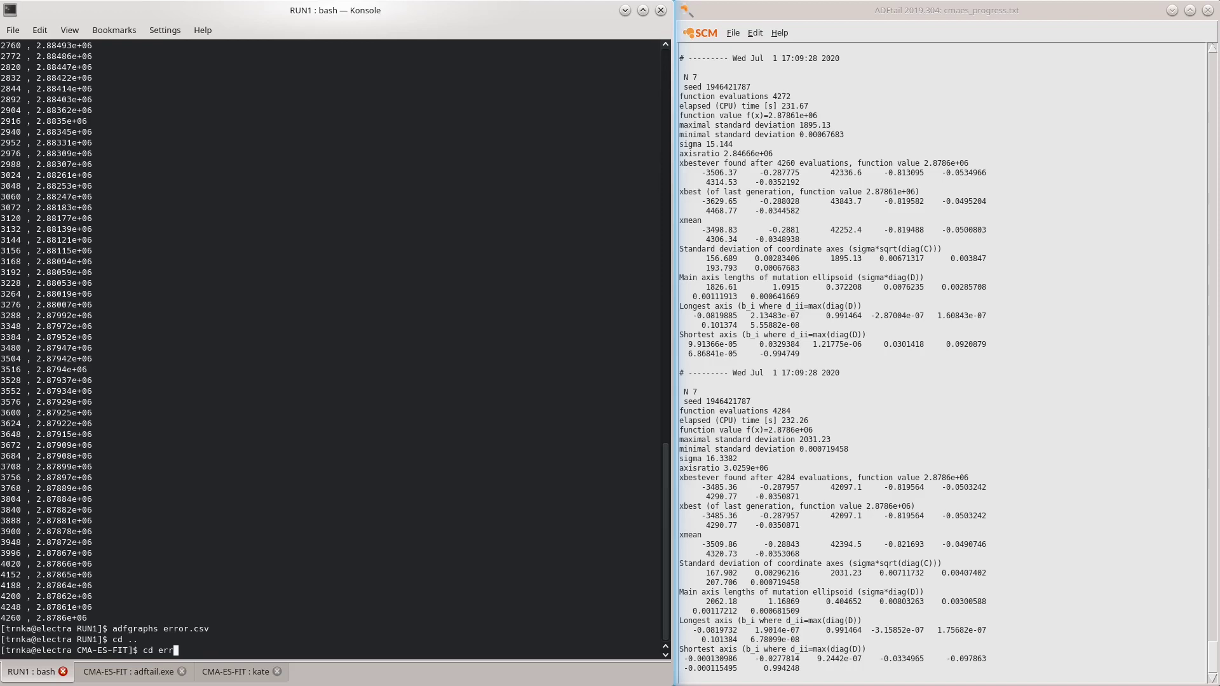
{"action": "key", "text": "Tab"}
{"action": "key", "text": "Return"}
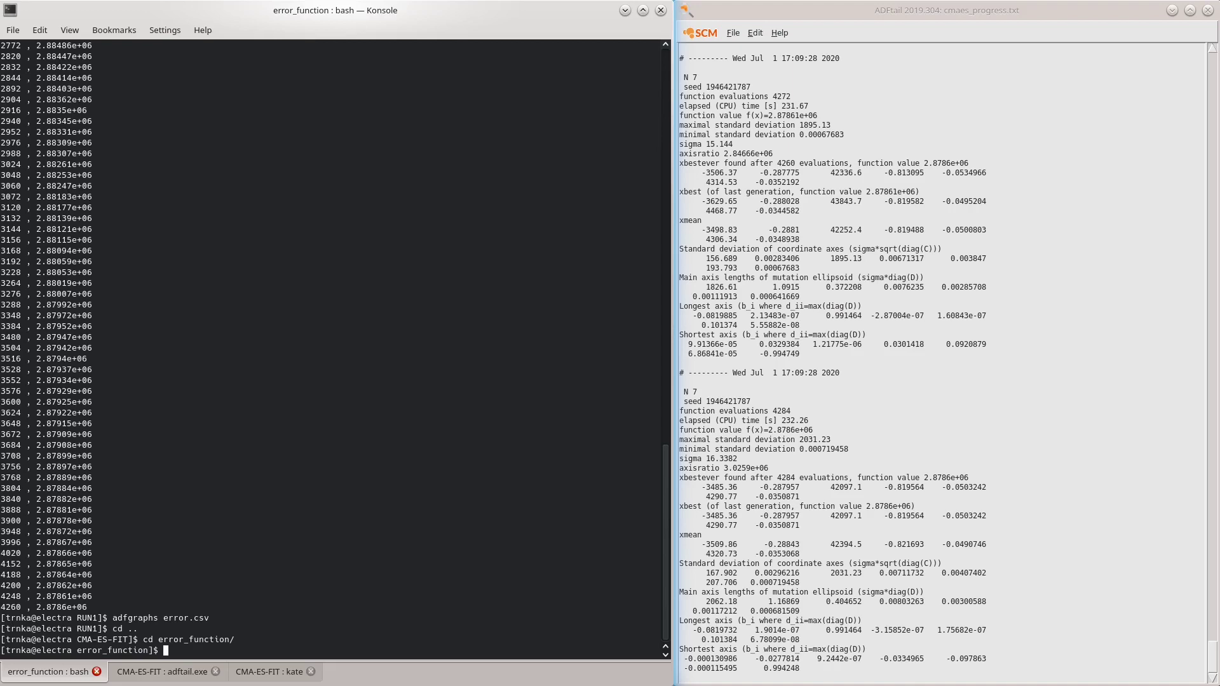
Step: Compute errors for ../training_data/ffield (bond RMSD 0.0192, energy RMSD 27.0299) and launch ADFtrain
{"action": "type", "text": "./ca"}
{"action": "key", "text": "Tab"}
{"action": "type", "text": "../train"}
{"action": "key", "text": "Tab"}
{"action": "key", "text": "Tab"}
{"action": "type", "text": "i"}
{"action": "key", "text": "Tab"}
{"action": "key", "text": "Tab"}
{"action": "key", "text": "Tab"}
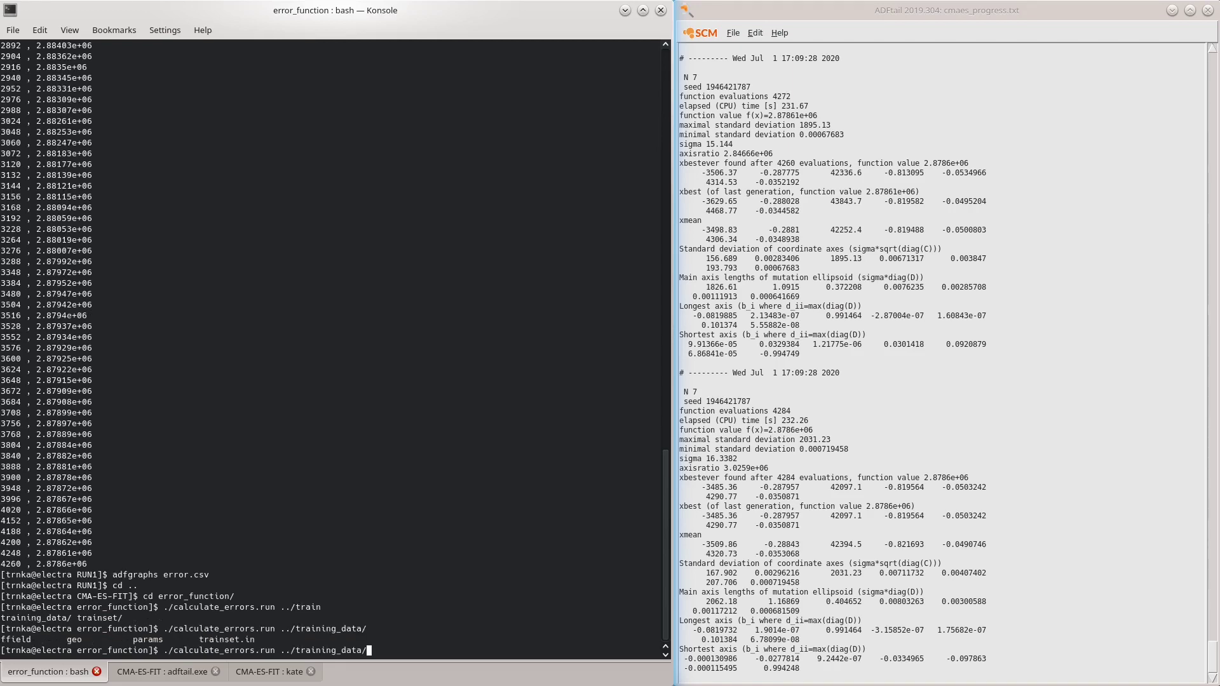
{"action": "type", "text": "f"}
{"action": "key", "text": "Tab"}
{"action": "key", "text": "Return"}
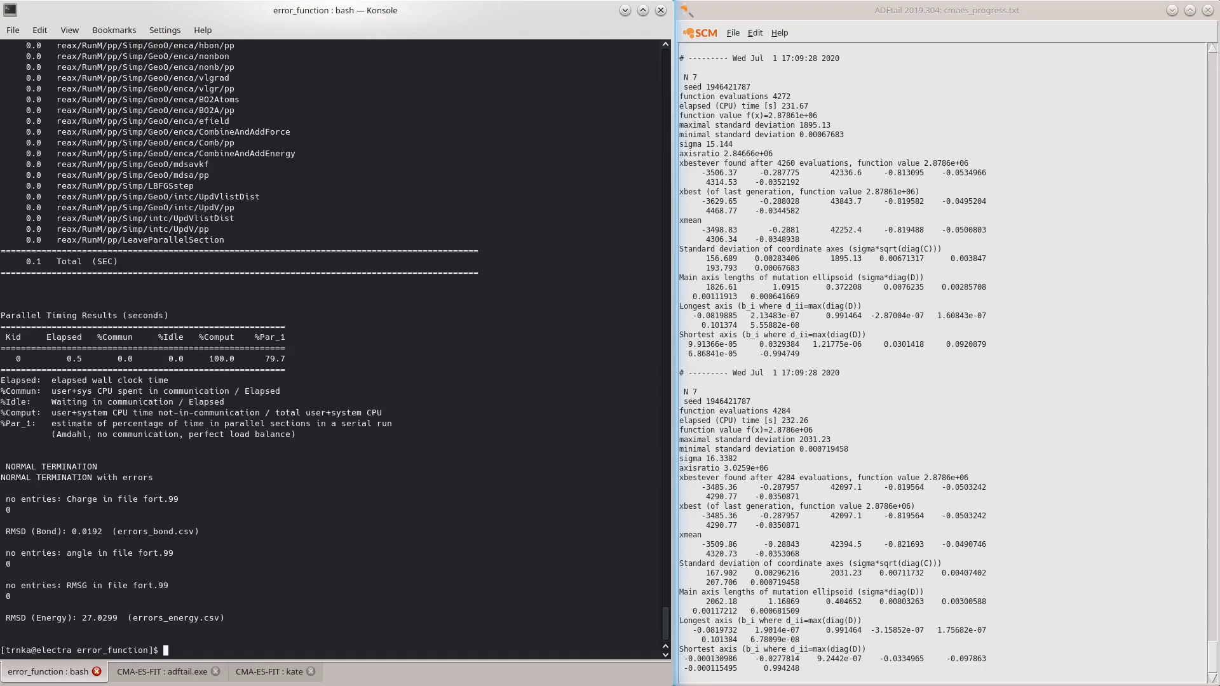
{"action": "type", "text": "adfparams"}
{"action": "key", "text": "Return"}
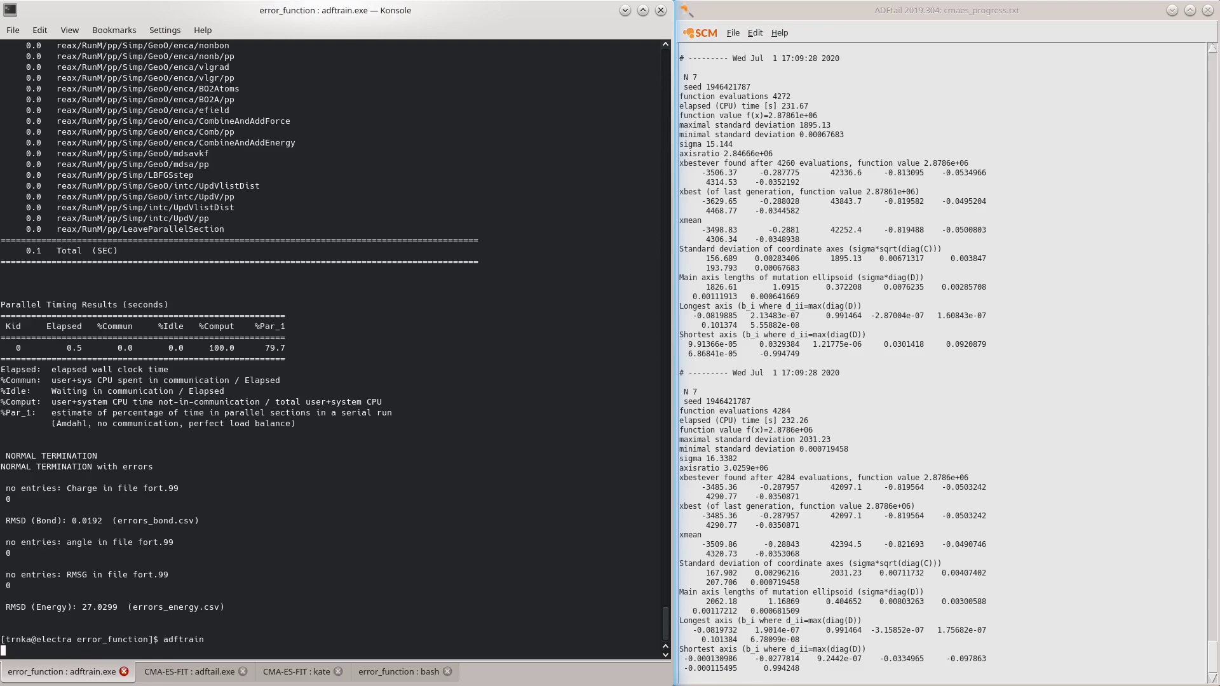
Step: Load the fort.99 results file into the current ADFtrain window
{"action": "left_click", "coordinate": [59, 33]}
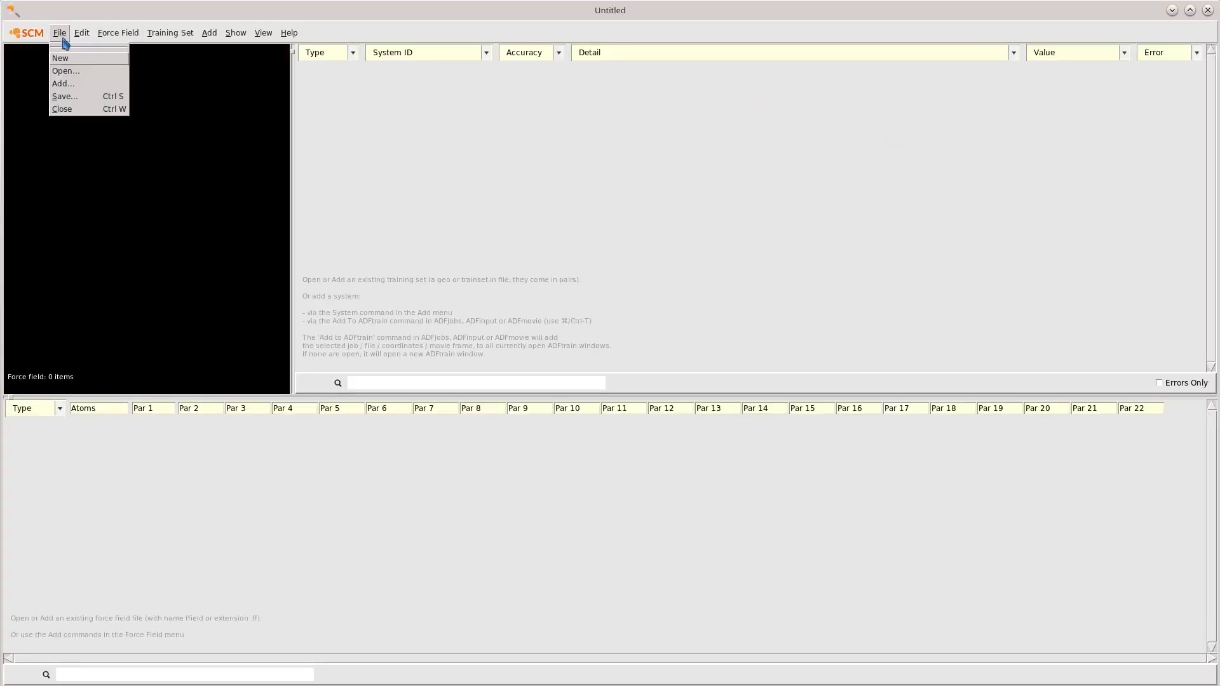
{"action": "left_click", "coordinate": [67, 72]}
{"action": "left_click", "coordinate": [652, 361]}
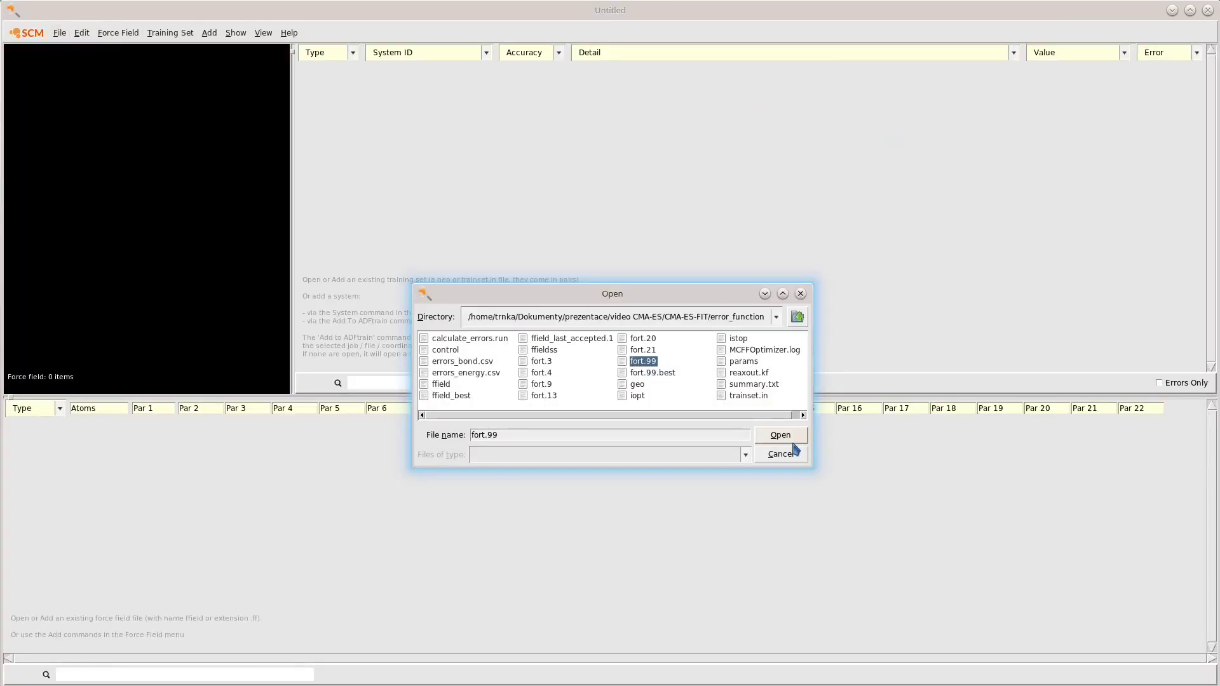
{"action": "left_click", "coordinate": [793, 439]}
Step: Calculate errors for ../RUN1/ffield_best (energy RMSD 10.6878) and start adftrain again
{"action": "key", "text": "alt+Tab"}
{"action": "type", "text": "./calculate_errors.run "}
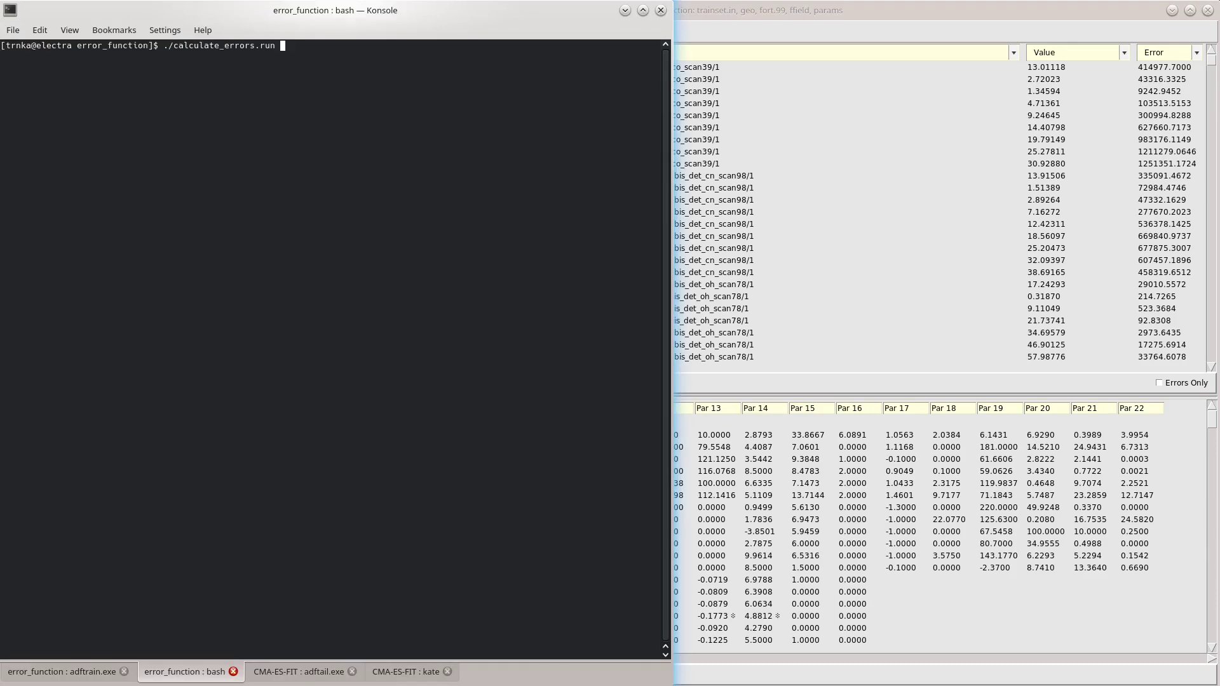
{"action": "type", "text": "../RUN1/ffield_best"}
{"action": "key", "text": "Return"}
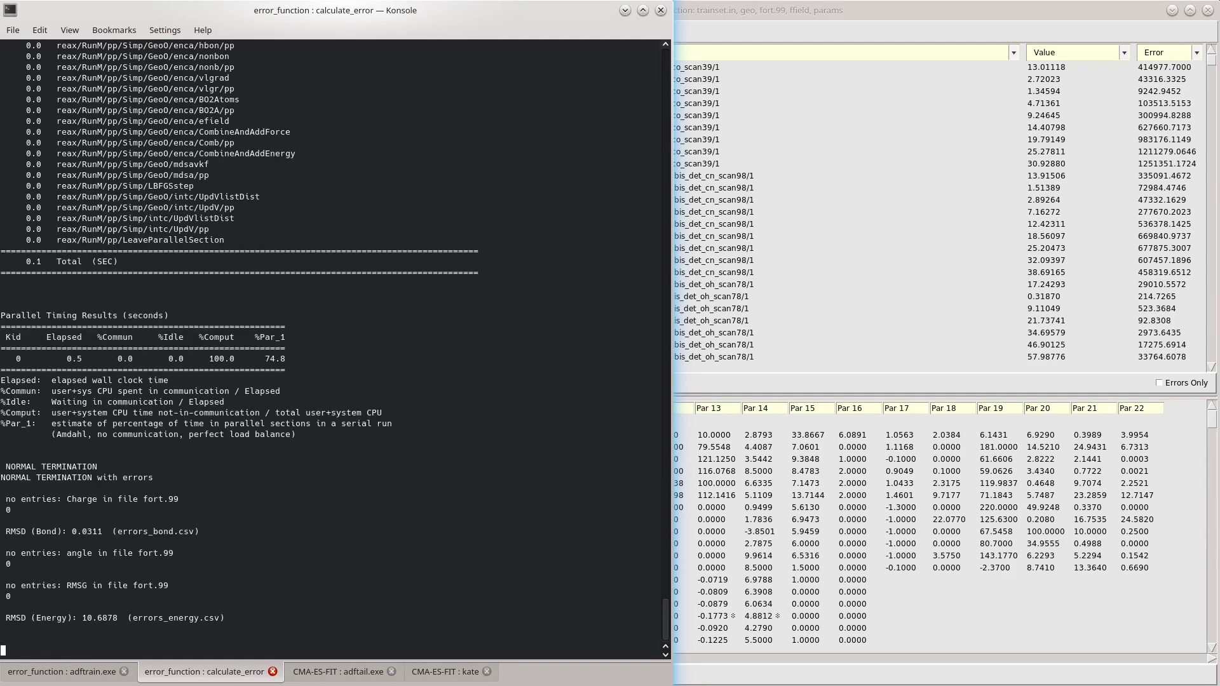
{"action": "type", "text": "adftrain"}
{"action": "key", "text": "Return"}
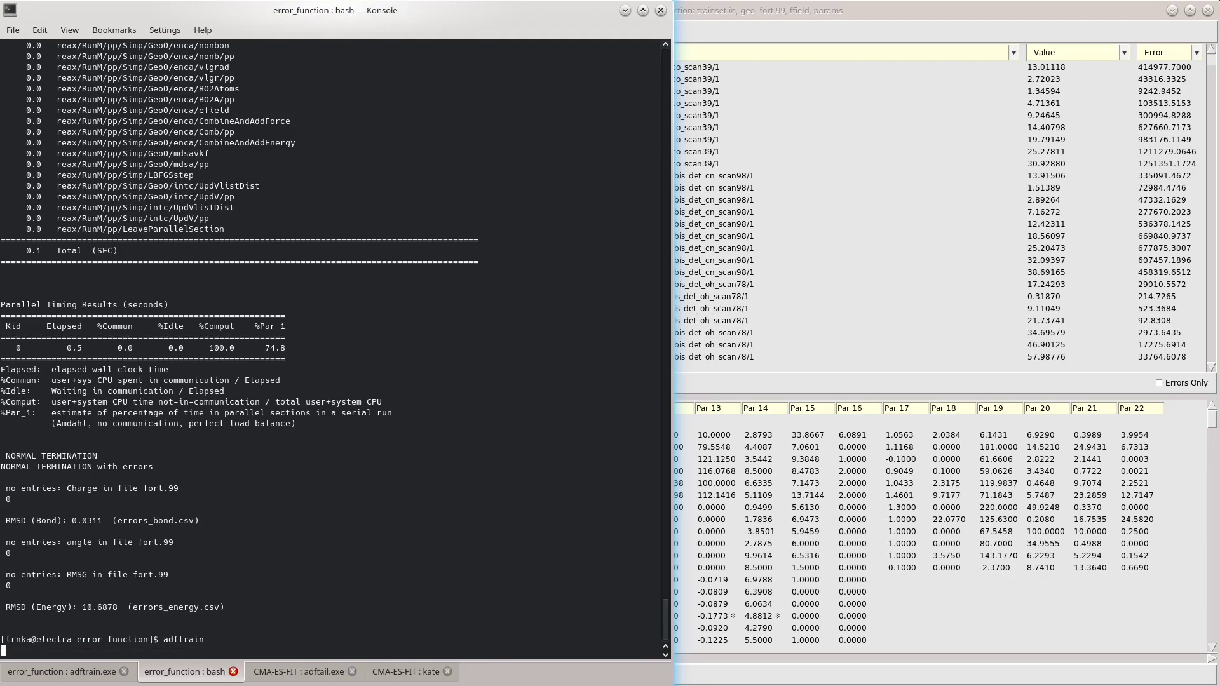
Step: Open fort.99.best in the new ADFtrain window
{"action": "left_click", "coordinate": [60, 32]}
{"action": "left_click", "coordinate": [58, 70]}
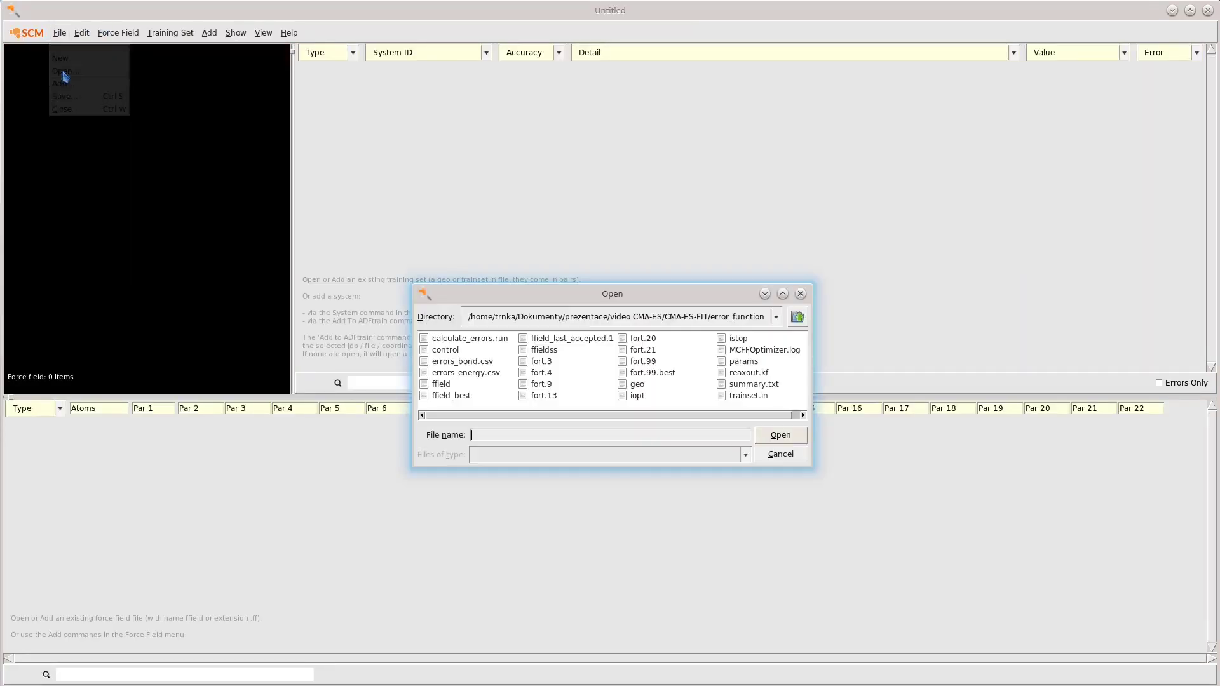
{"action": "left_click", "coordinate": [660, 375]}
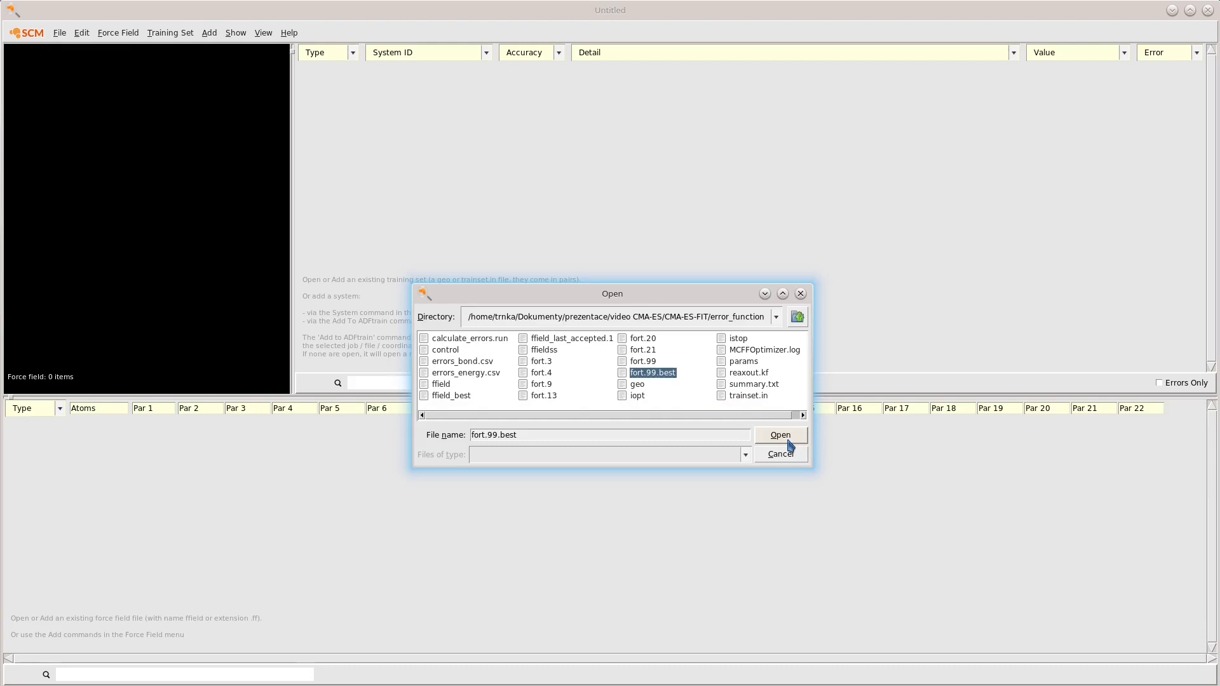
{"action": "left_click", "coordinate": [785, 437]}
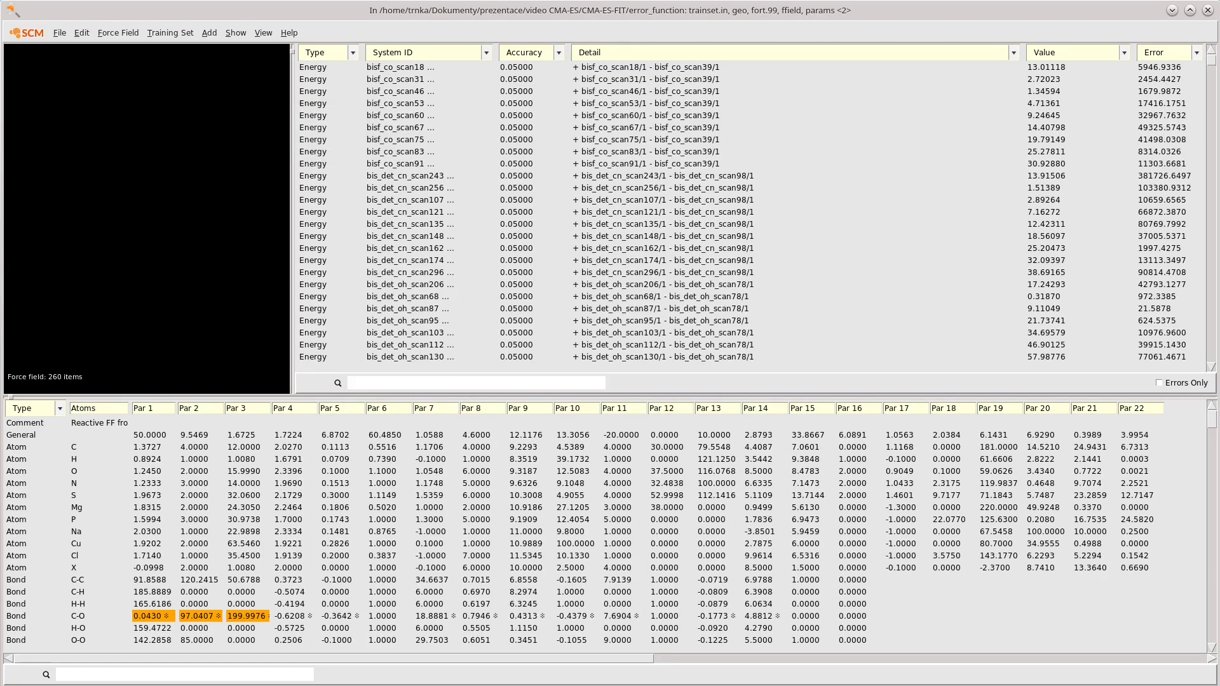
Step: Filter the first window to the 90 energy entries and sort by Detail
{"action": "left_click", "coordinate": [353, 52]}
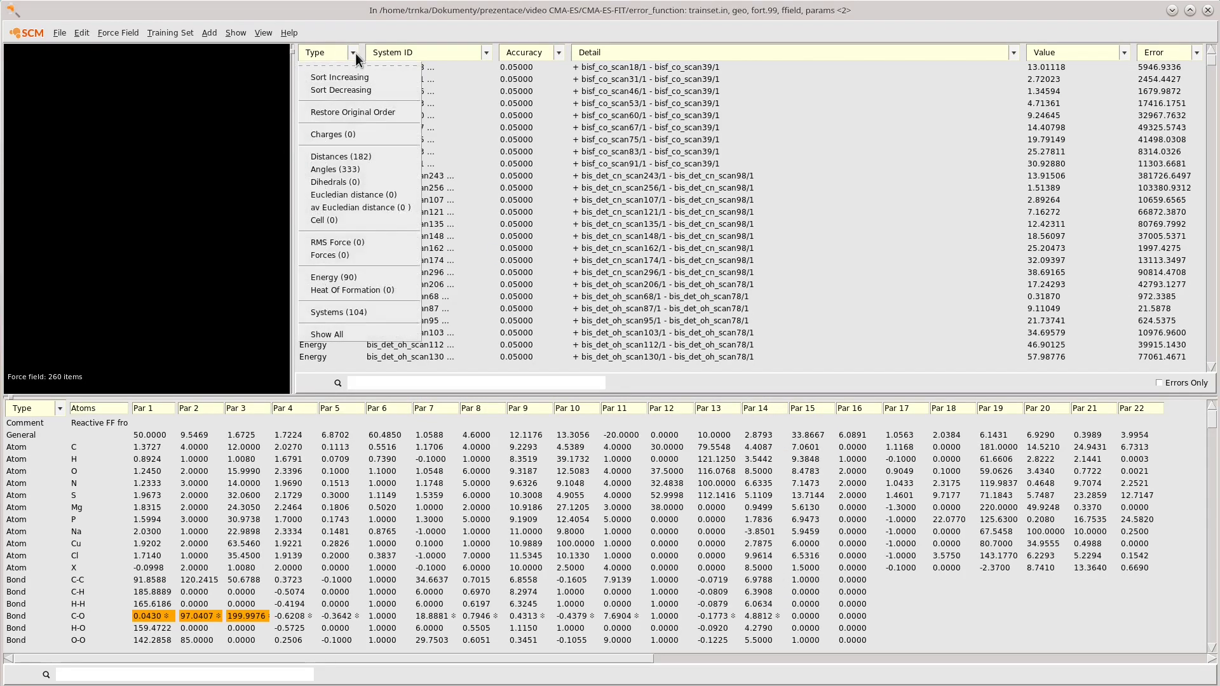
{"action": "left_click", "coordinate": [348, 278]}
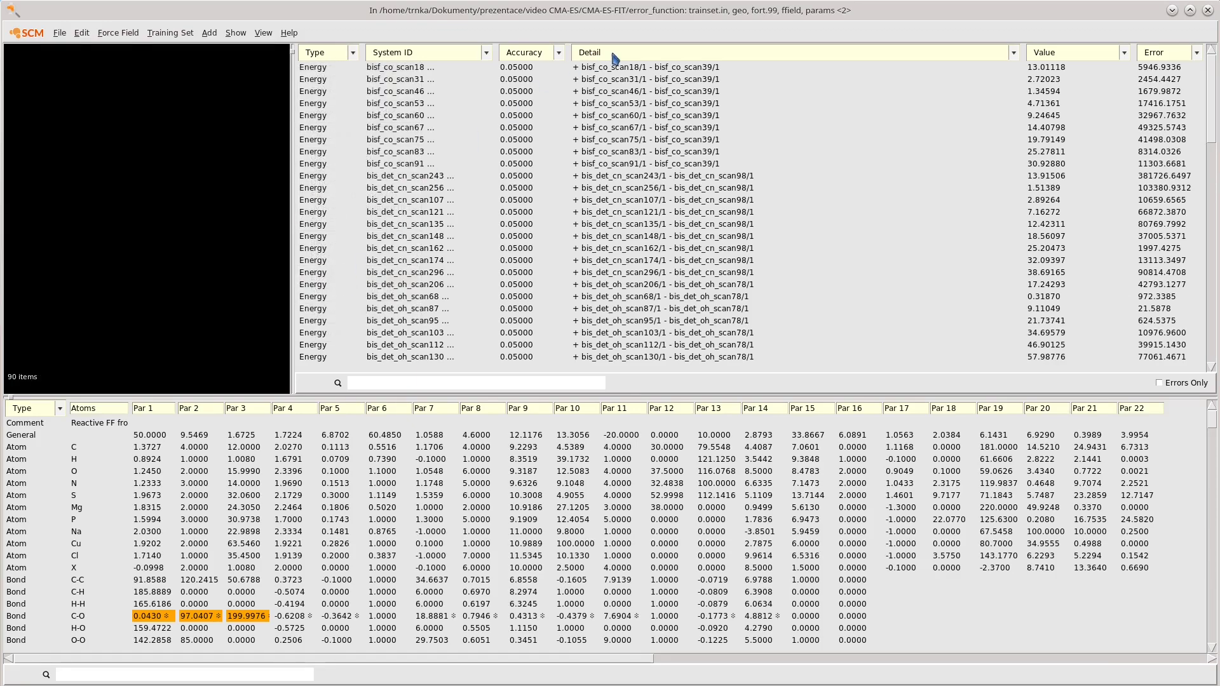
{"action": "right_click", "coordinate": [615, 58]}
{"action": "left_click", "coordinate": [602, 77]}
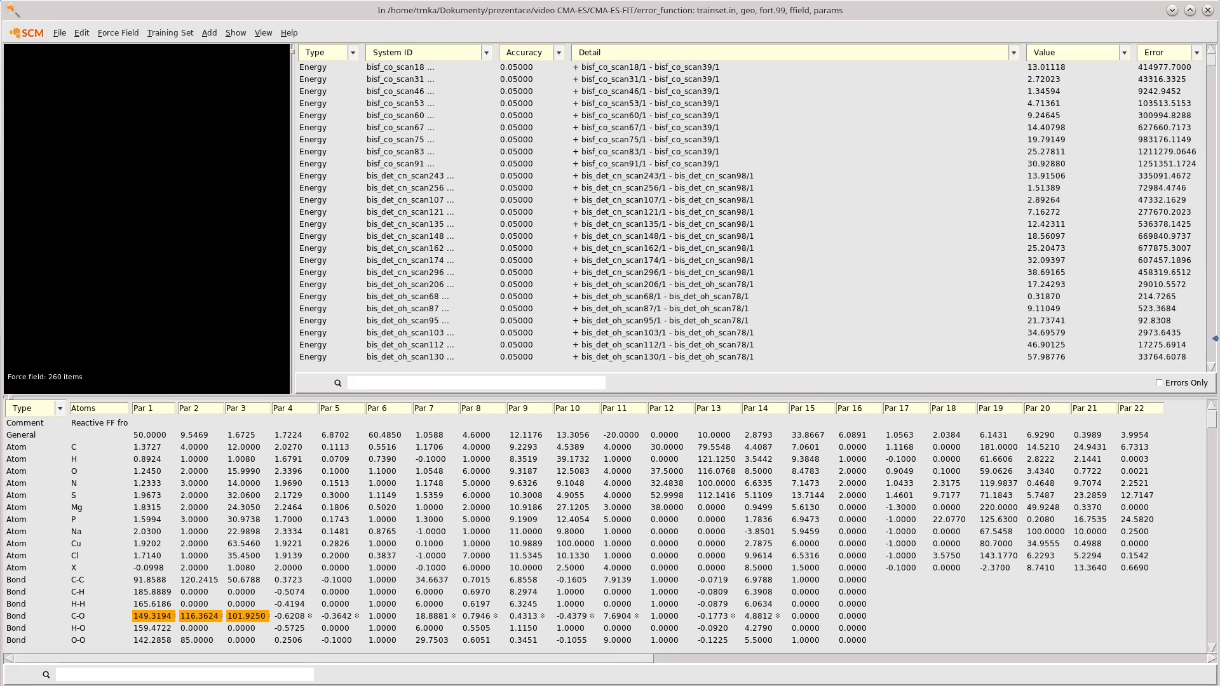
Step: Narrow the window and apply the same Detail sort and energy filter in the other window
{"action": "left_click_drag", "start_coordinate": [1216, 339], "coordinate": [1115, 340]}
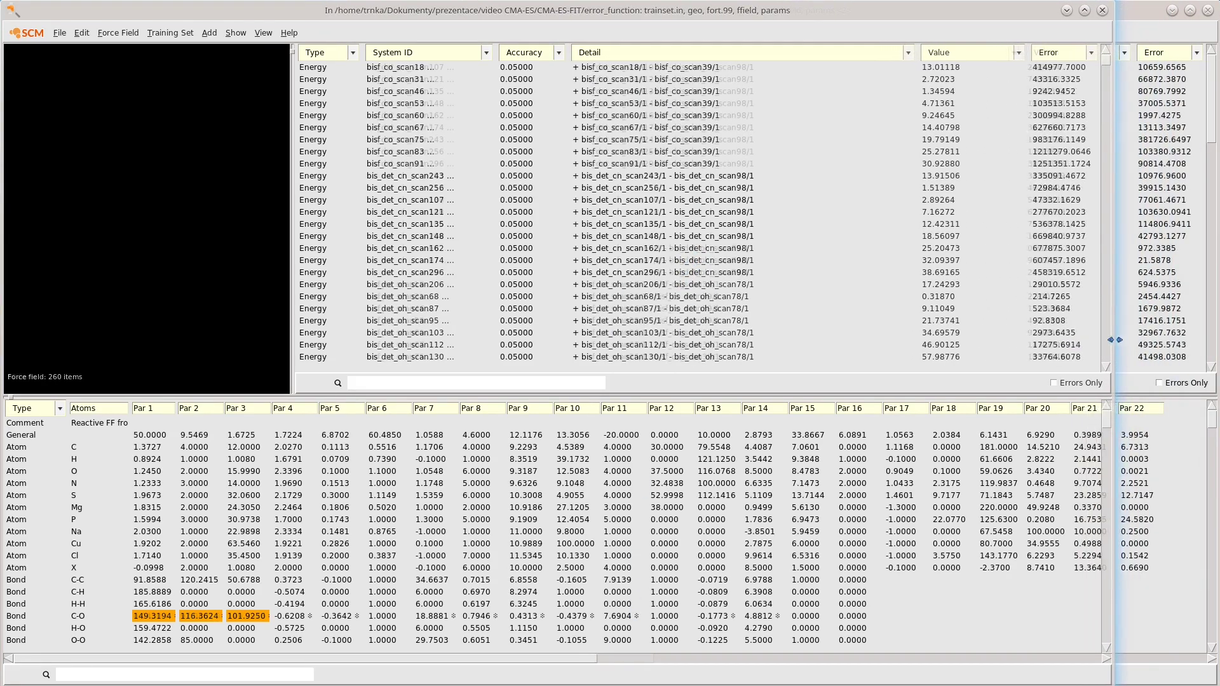
{"action": "right_click", "coordinate": [631, 52]}
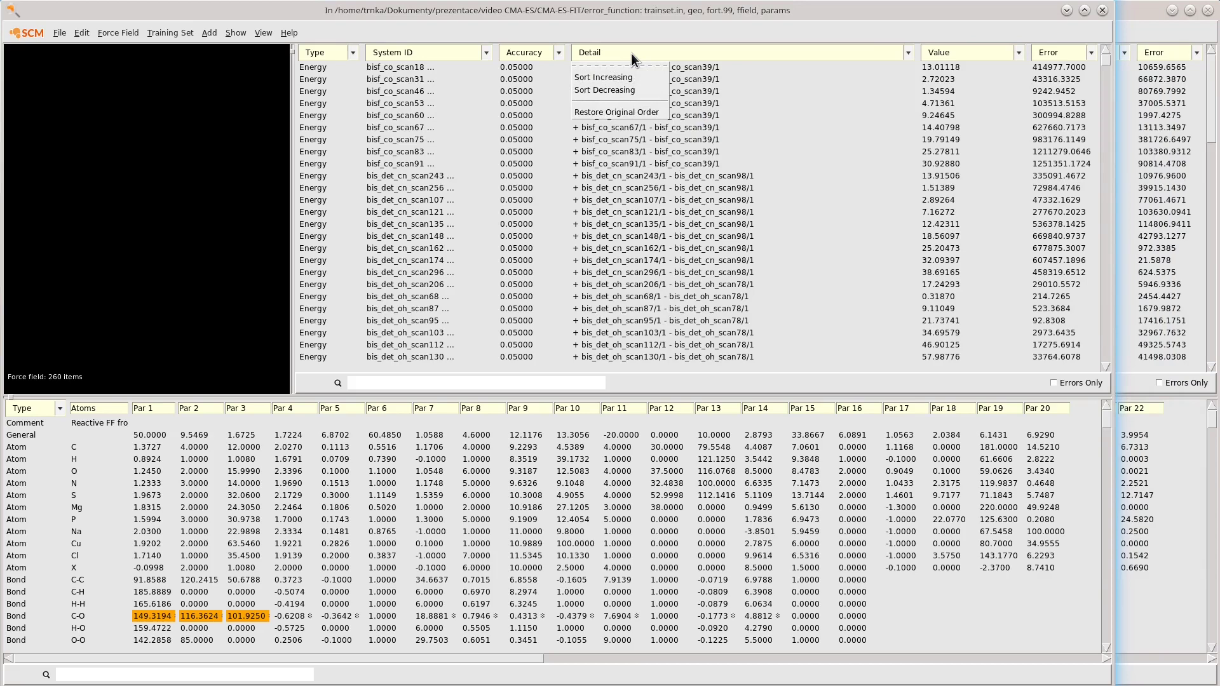
{"action": "left_click", "coordinate": [614, 78]}
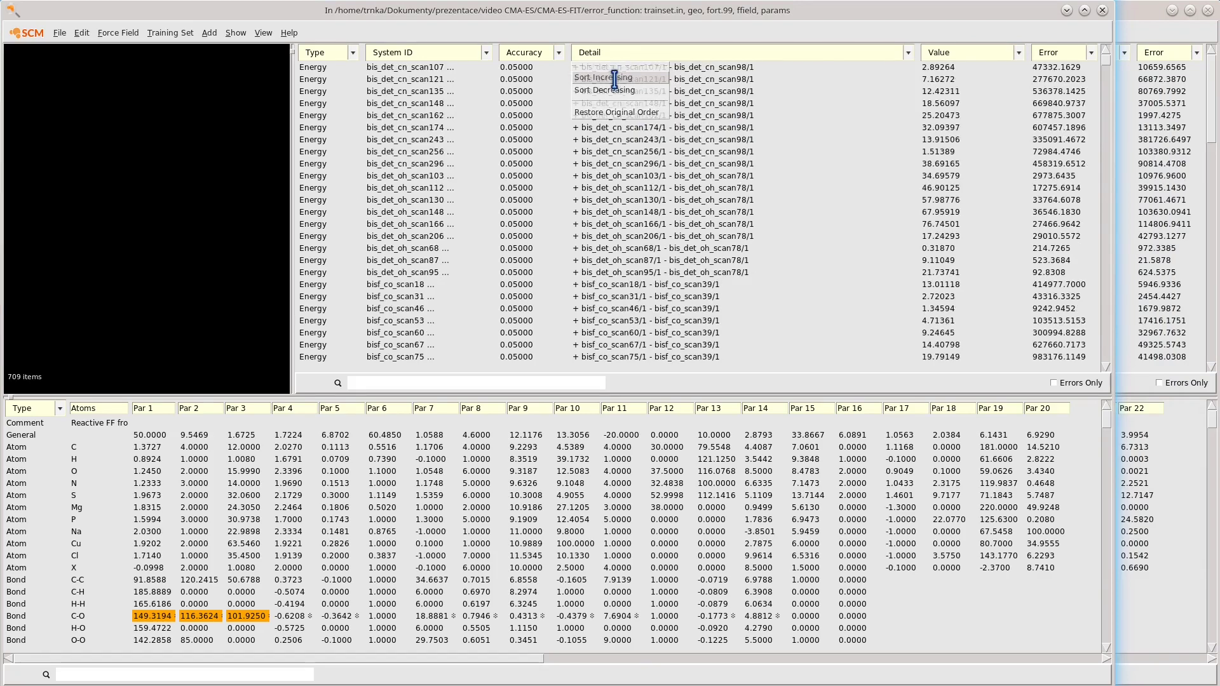
{"action": "right_click", "coordinate": [341, 60]}
{"action": "left_click", "coordinate": [344, 278]}
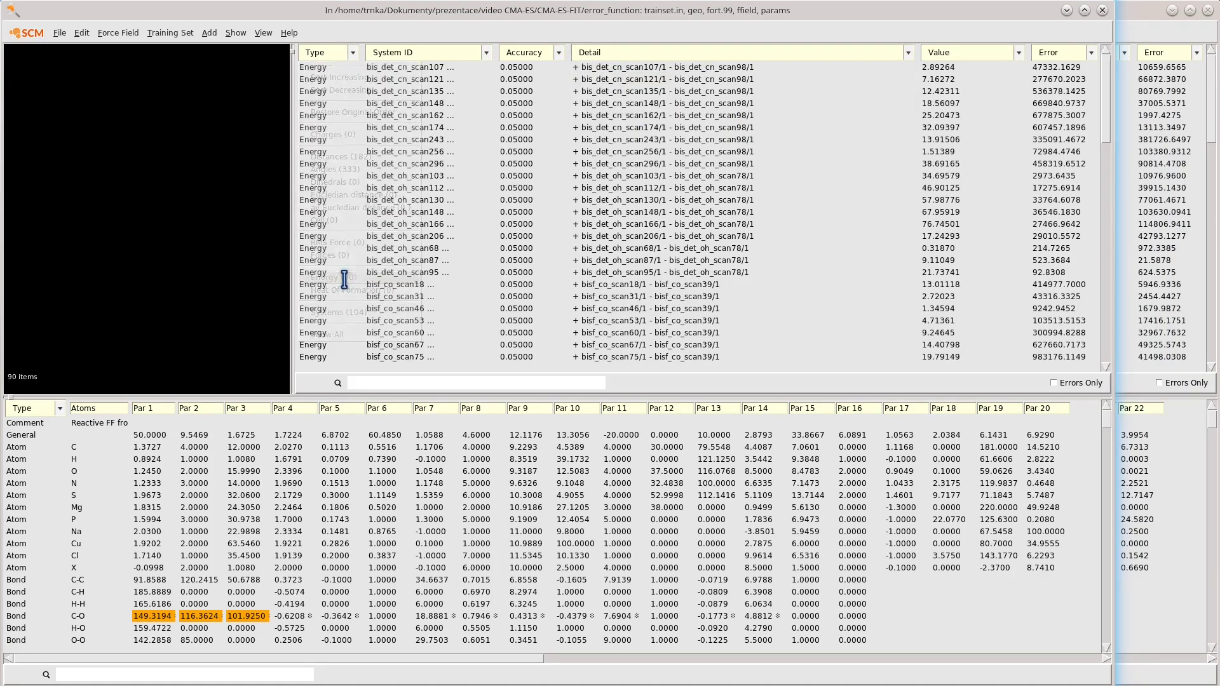
{"action": "left_click", "coordinate": [1117, 621]}
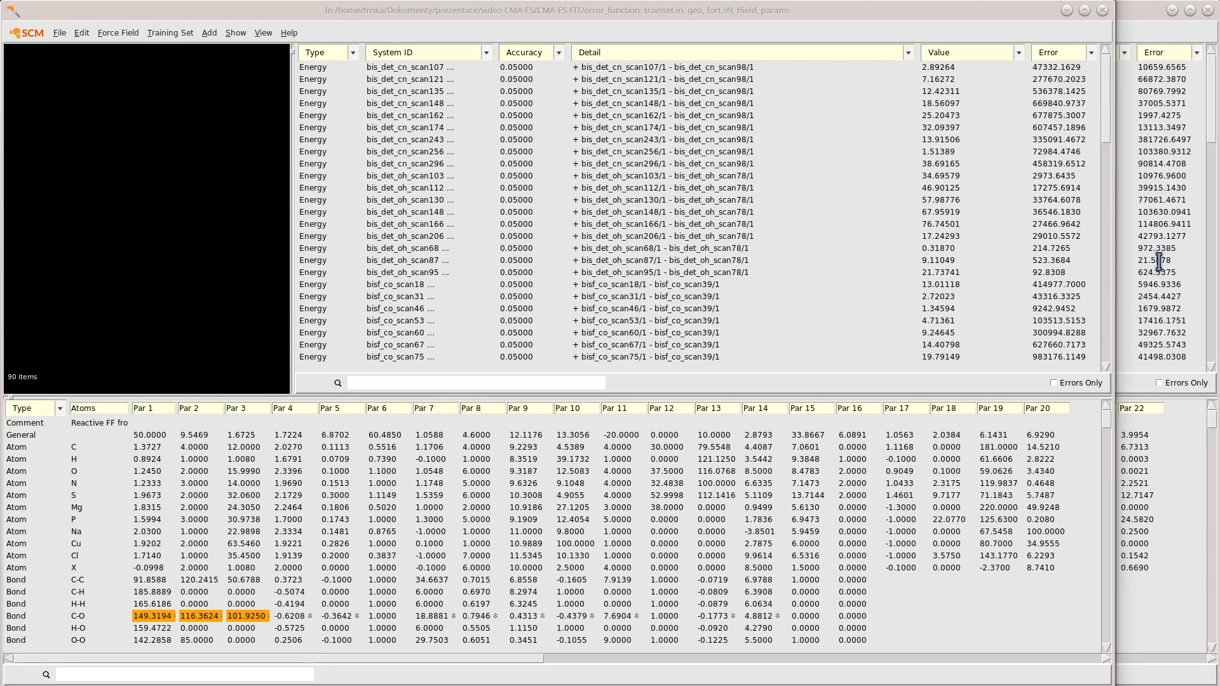
Step: Show only distance entries sorted by Detail, with disabled entries hidden, in the first window
{"action": "left_click", "coordinate": [351, 53]}
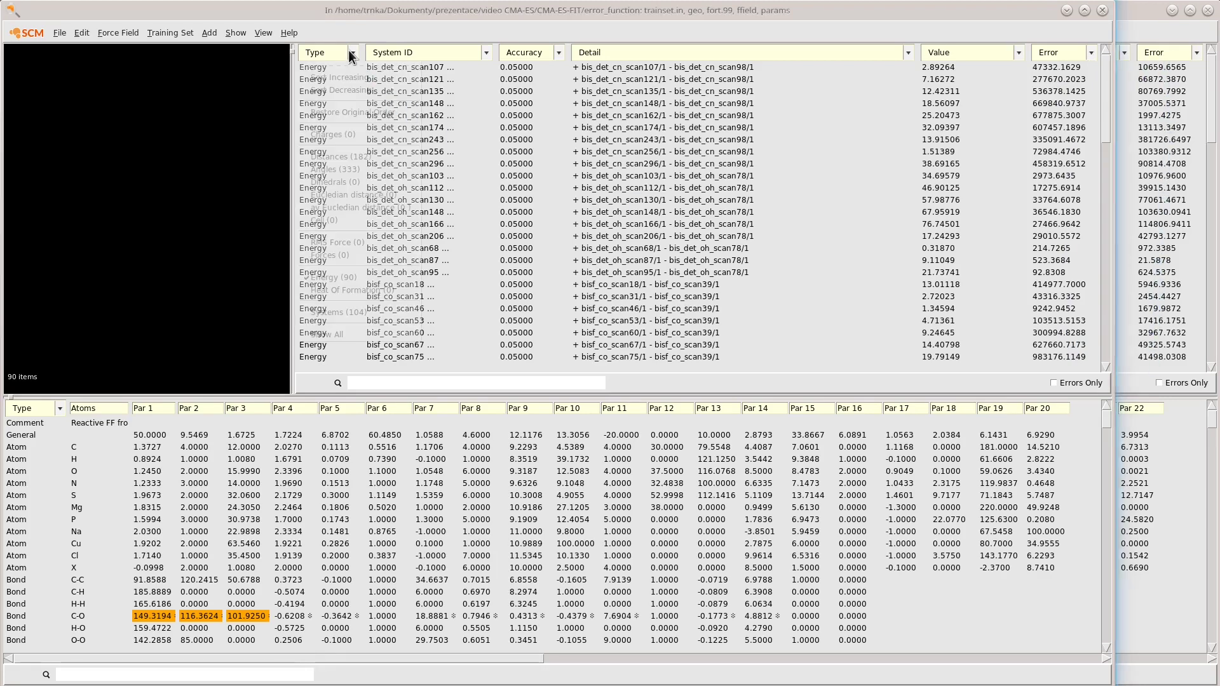
{"action": "left_click", "coordinate": [344, 156]}
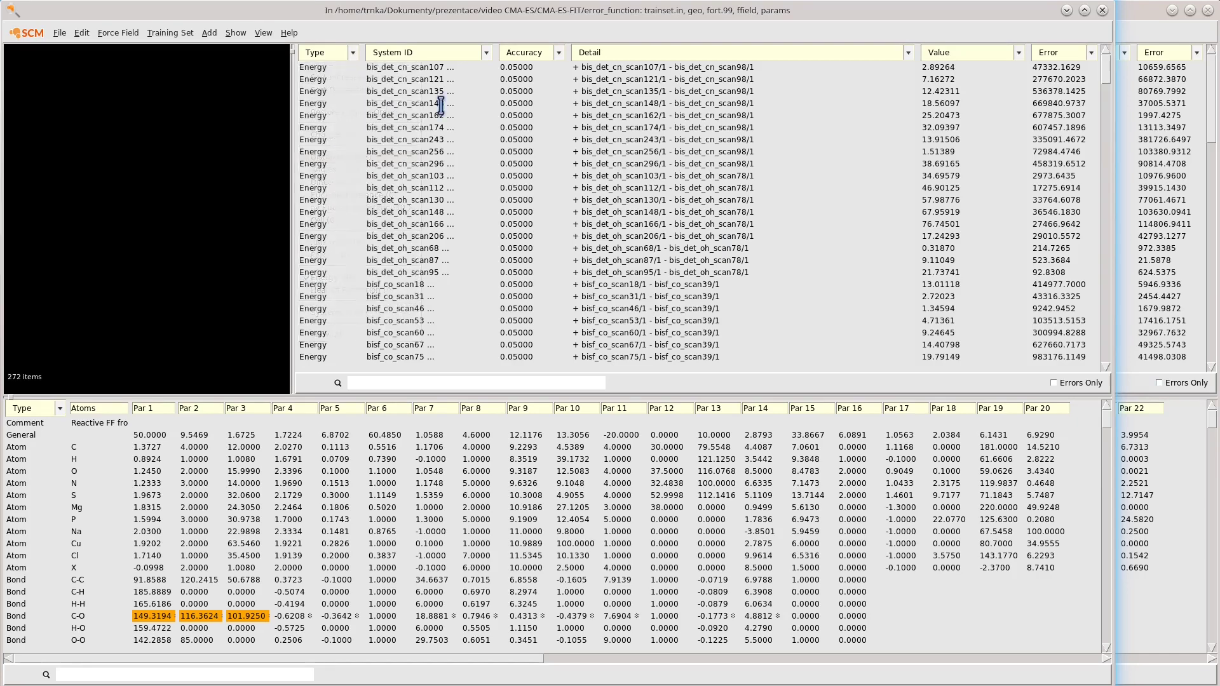
{"action": "left_click", "coordinate": [353, 52]}
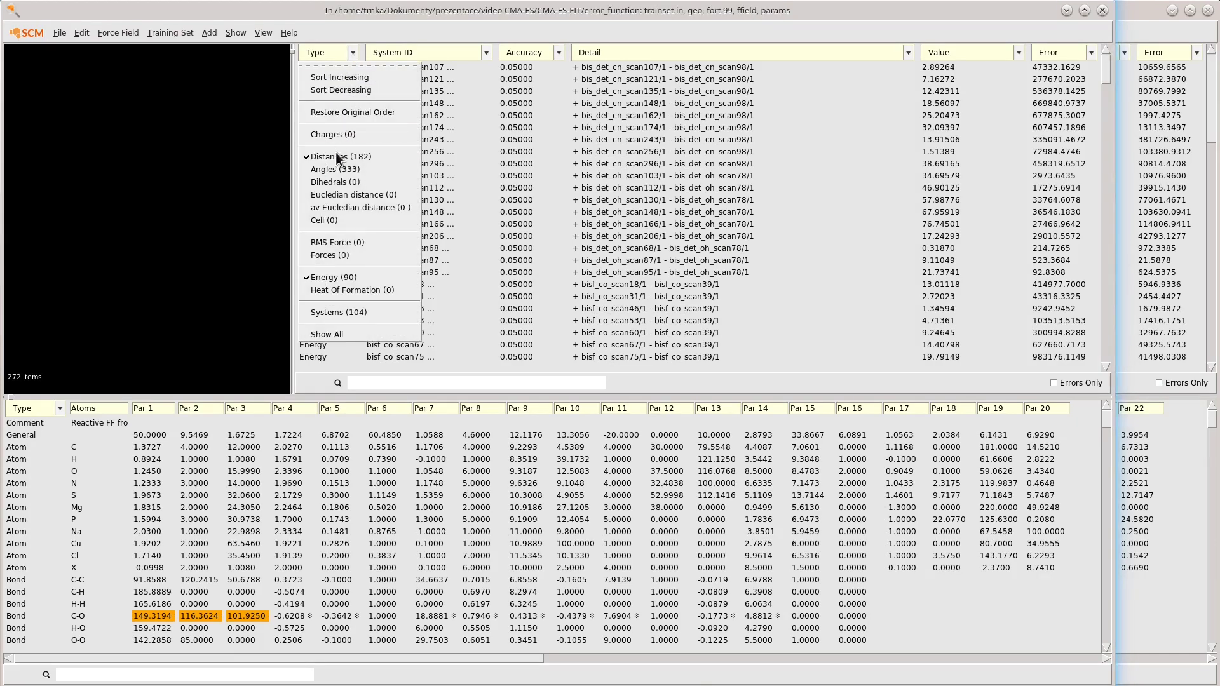
{"action": "left_click", "coordinate": [337, 277]}
{"action": "left_click", "coordinate": [636, 51]}
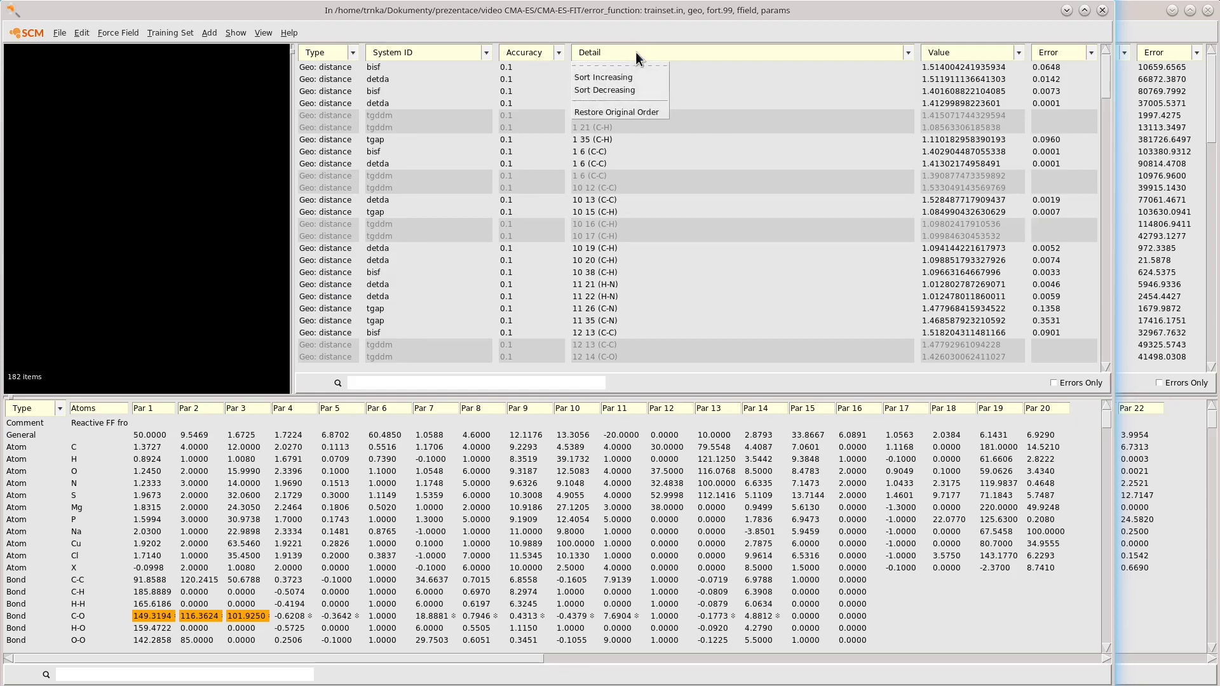
{"action": "left_click", "coordinate": [611, 77]}
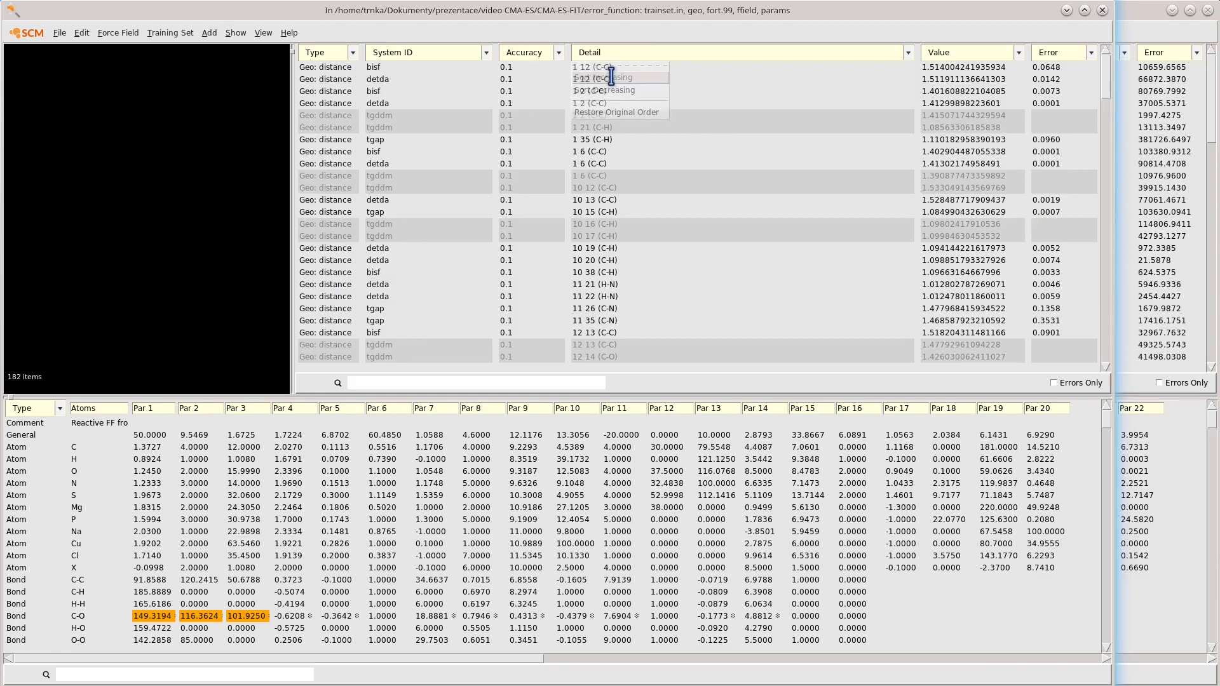
{"action": "left_click", "coordinate": [236, 33]}
{"action": "left_click", "coordinate": [245, 74]}
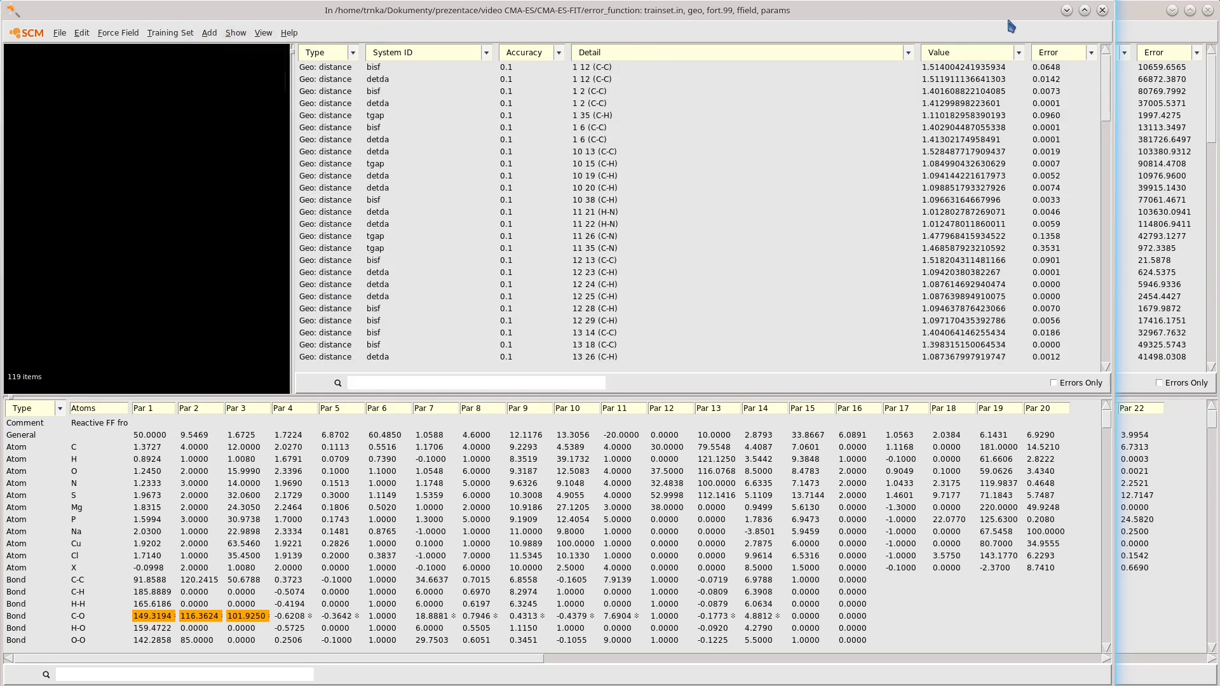
Step: Apply the same distance-only filter, Detail sort and hidden disabled entries in the other window
{"action": "left_click", "coordinate": [1136, 21]}
{"action": "left_click", "coordinate": [321, 55]}
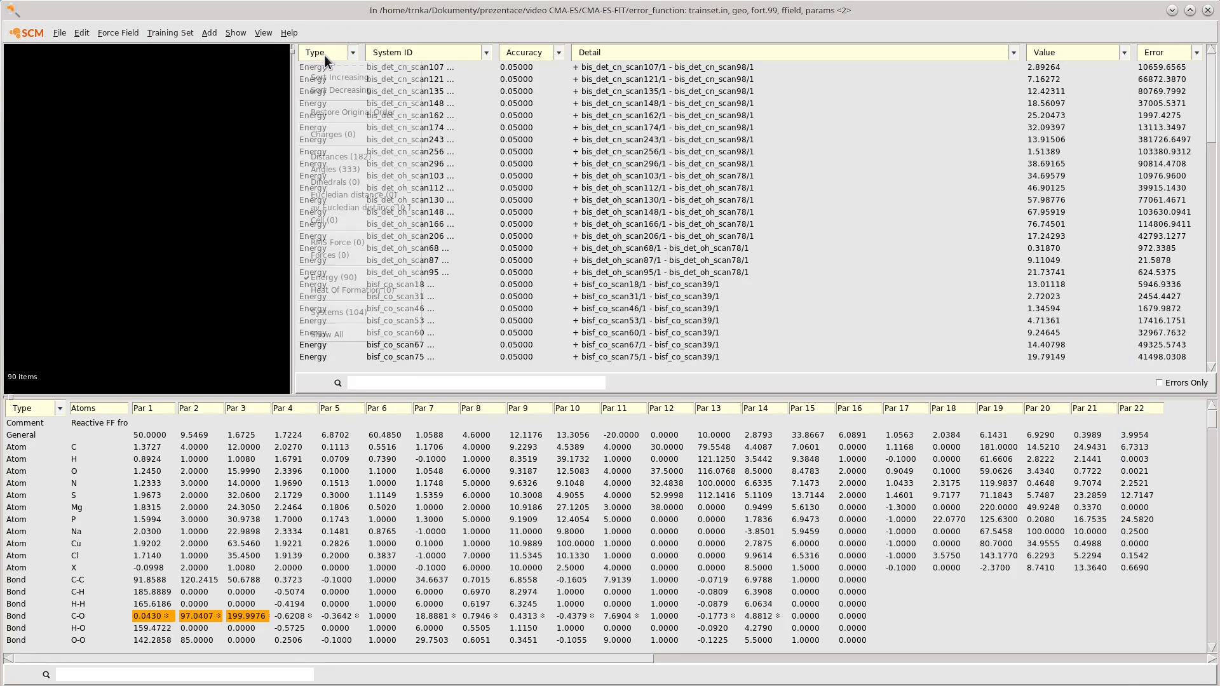
{"action": "left_click", "coordinate": [329, 154]}
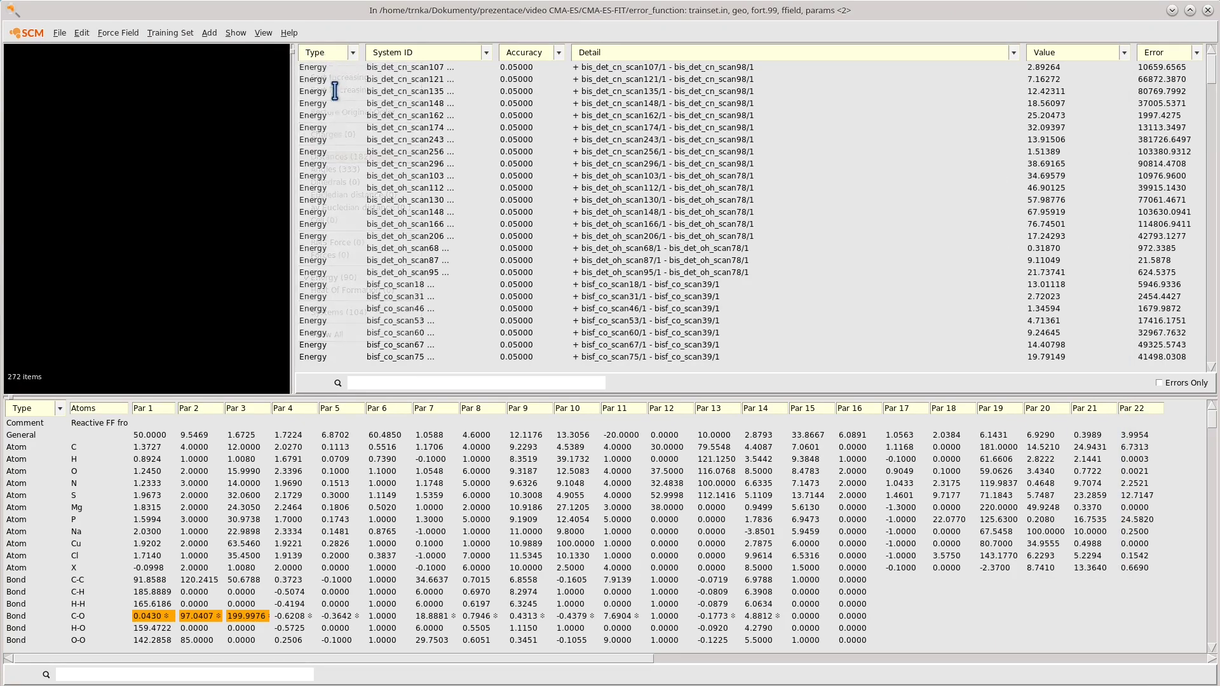
{"action": "left_click", "coordinate": [330, 53]}
{"action": "left_click", "coordinate": [338, 278]}
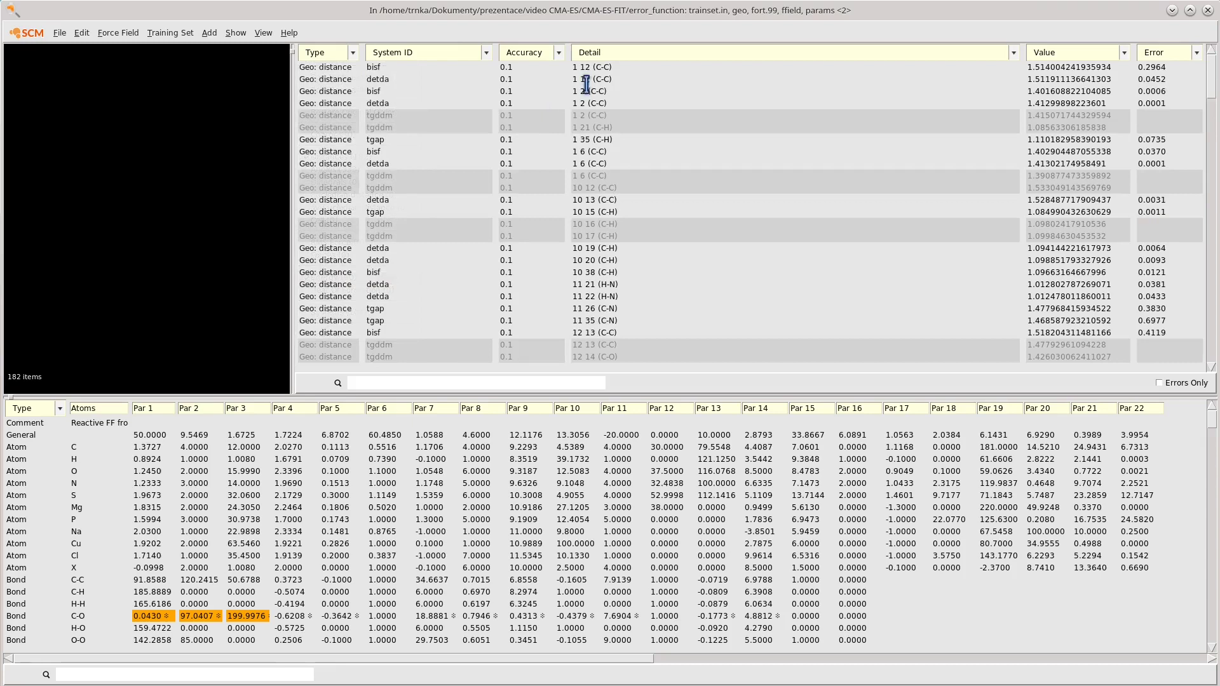
{"action": "left_click", "coordinate": [612, 60]}
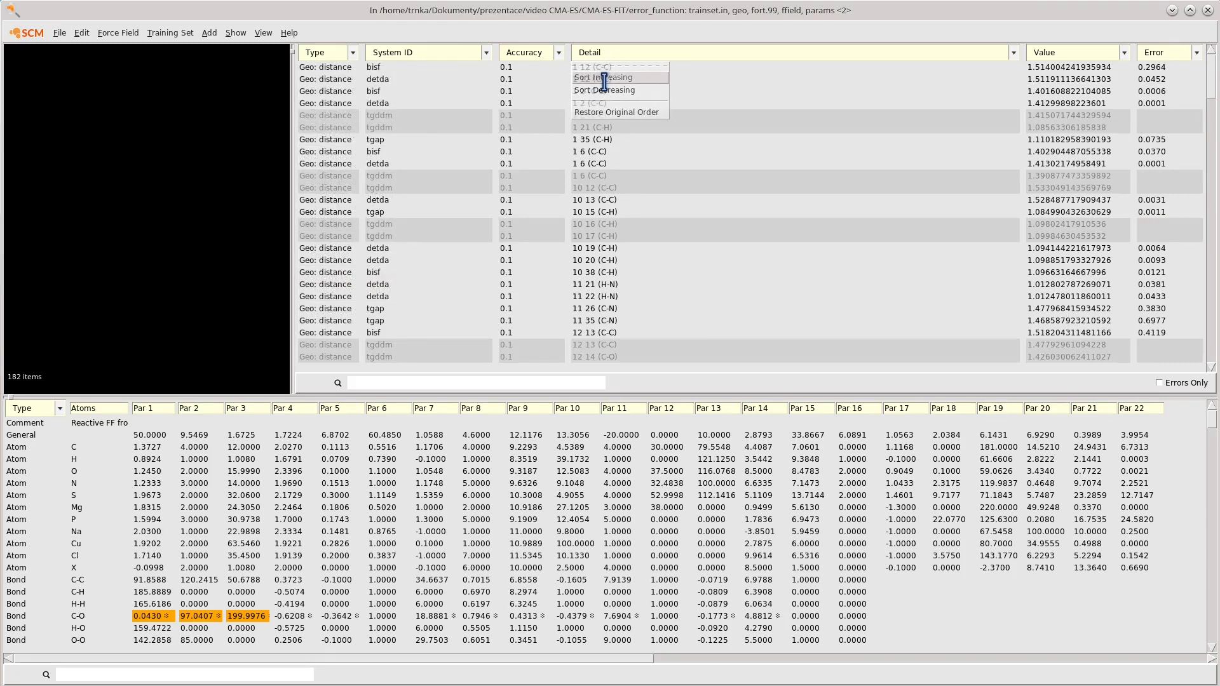
{"action": "left_click", "coordinate": [228, 35]}
{"action": "left_click", "coordinate": [249, 74]}
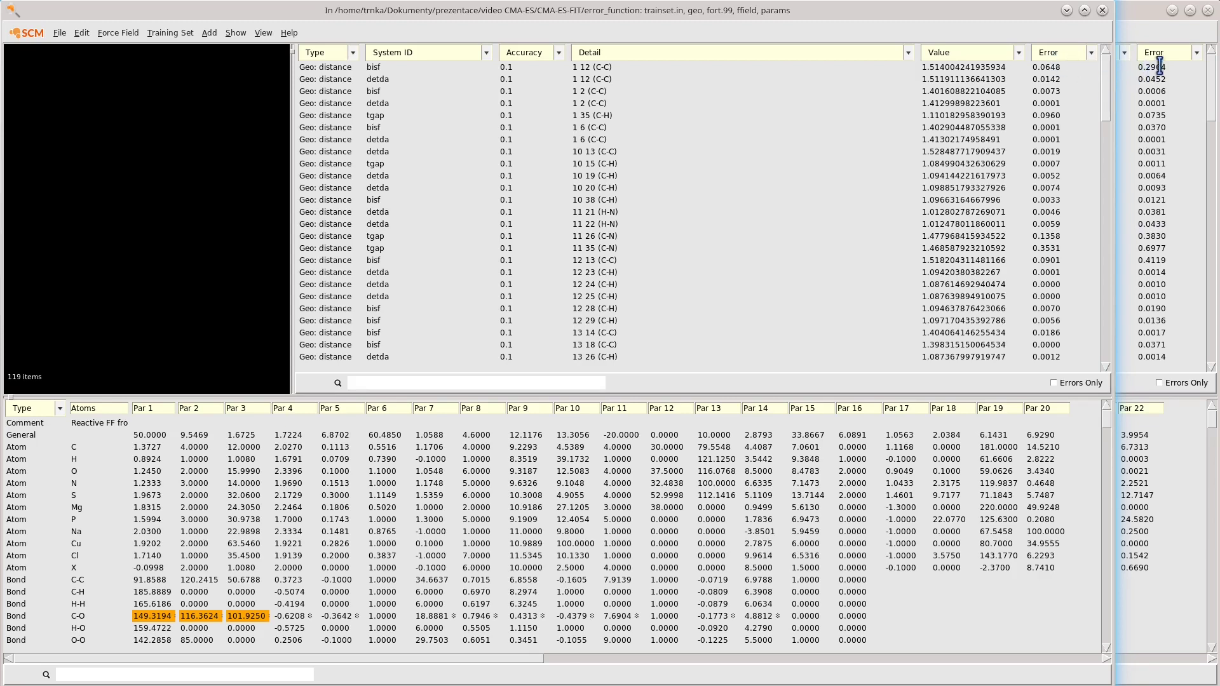
Step: Select the bisf 1 12 C-C distance entry and rotate its molecule in the viewer
{"action": "left_click", "coordinate": [974, 68]}
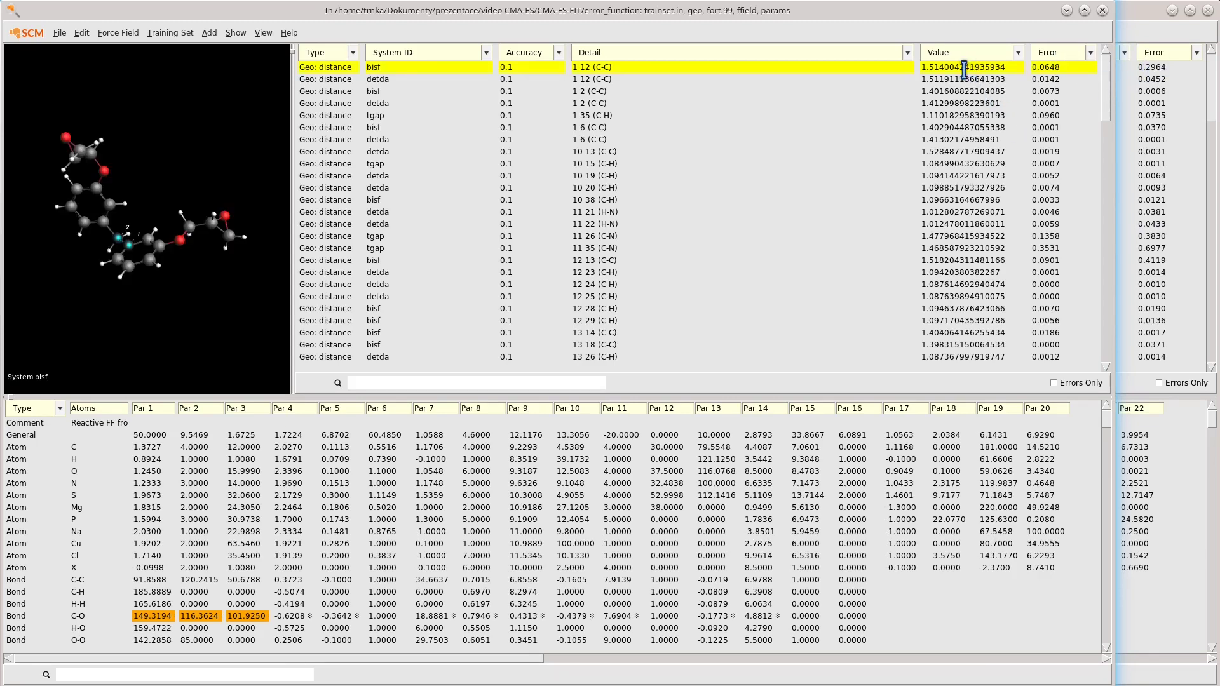
{"action": "left_click_drag", "start_coordinate": [95, 307], "coordinate": [182, 316]}
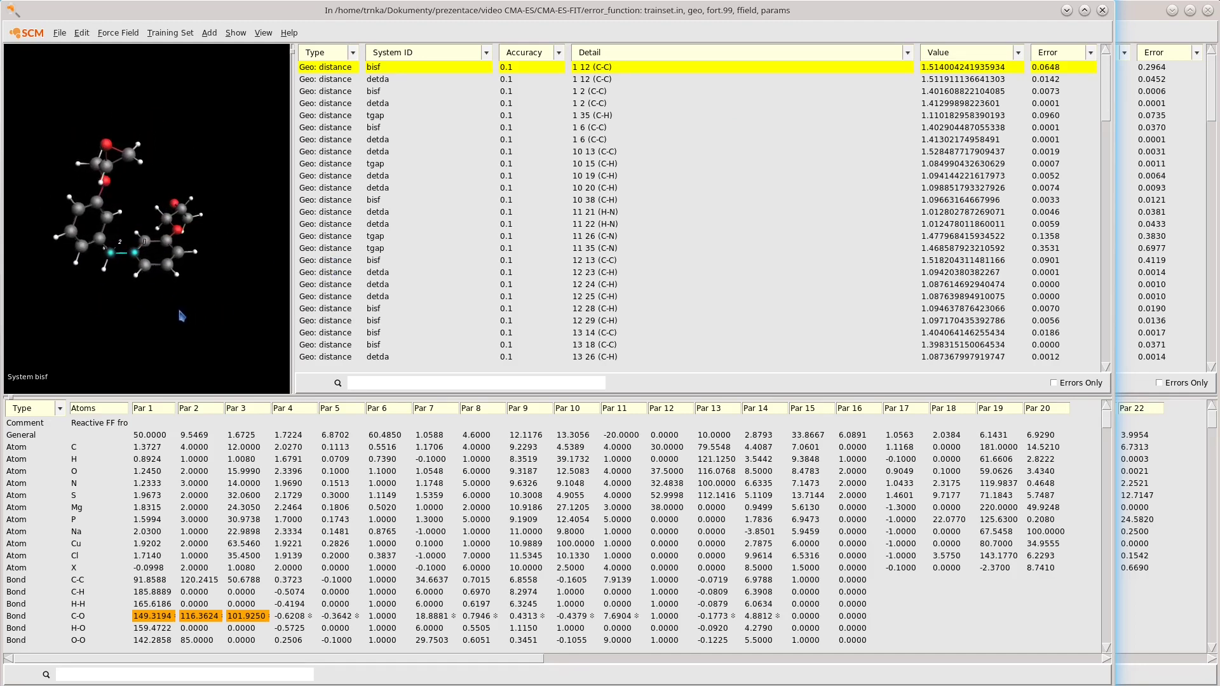